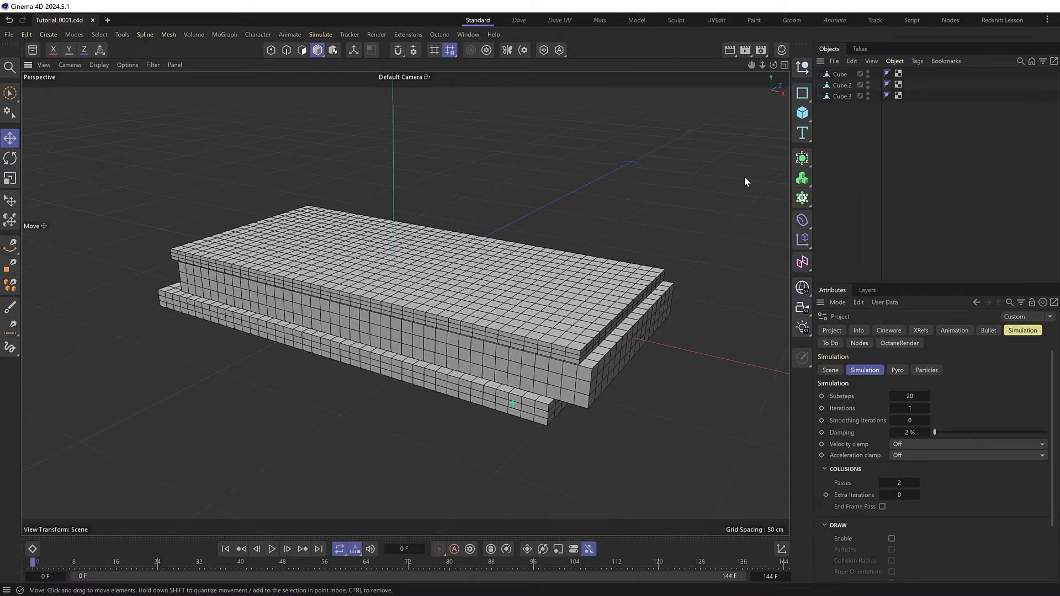
Step: Add a Null and place the three cube slabs inside it
{"action": "left_click", "coordinate": [804, 68]}
{"action": "left_click", "coordinate": [837, 85]}
{"action": "left_click", "coordinate": [836, 107], "text": "shift"}
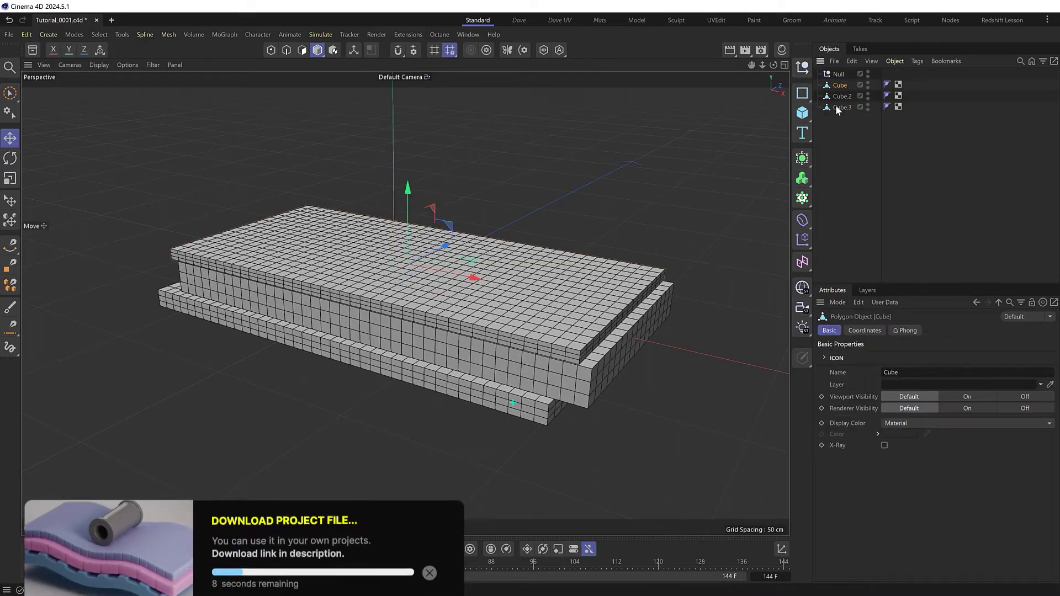
{"action": "left_click_drag", "start_coordinate": [836, 106], "coordinate": [841, 74]}
Step: Add a Wind deformer under the Null via Commander, preview the wave, and rewind to frame 0
{"action": "left_click", "coordinate": [840, 74]}
{"action": "key", "text": "shift+c"}
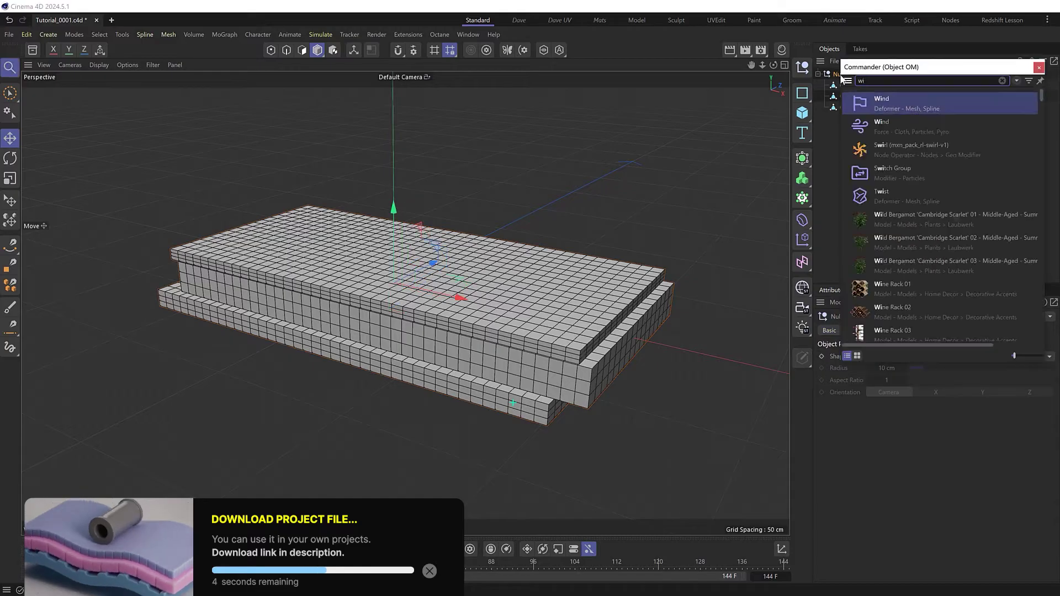
{"action": "type", "text": "wind"}
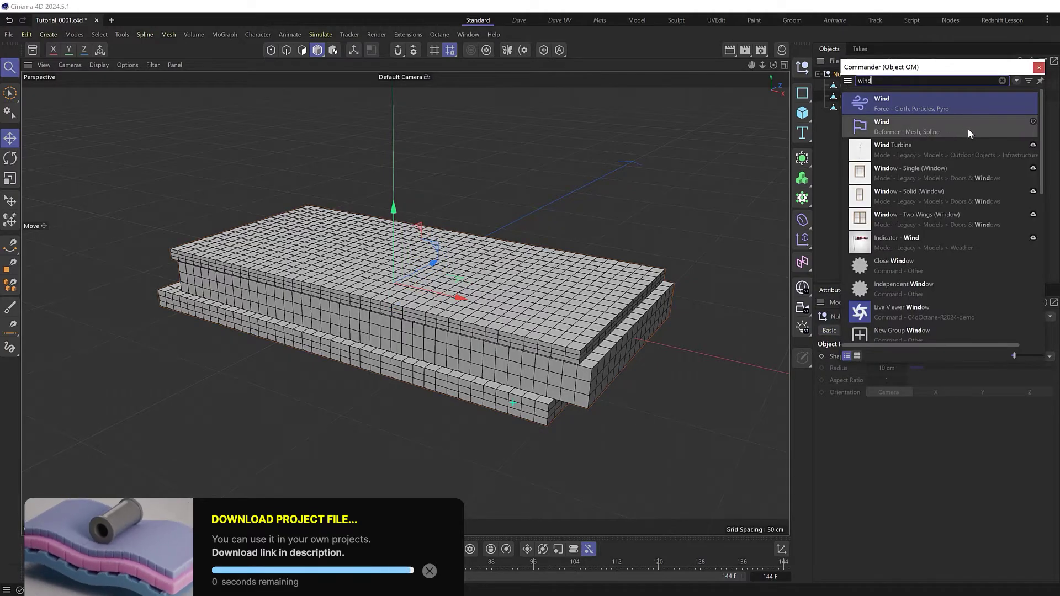
{"action": "left_click", "coordinate": [969, 128]}
{"action": "left_click", "coordinate": [969, 129]}
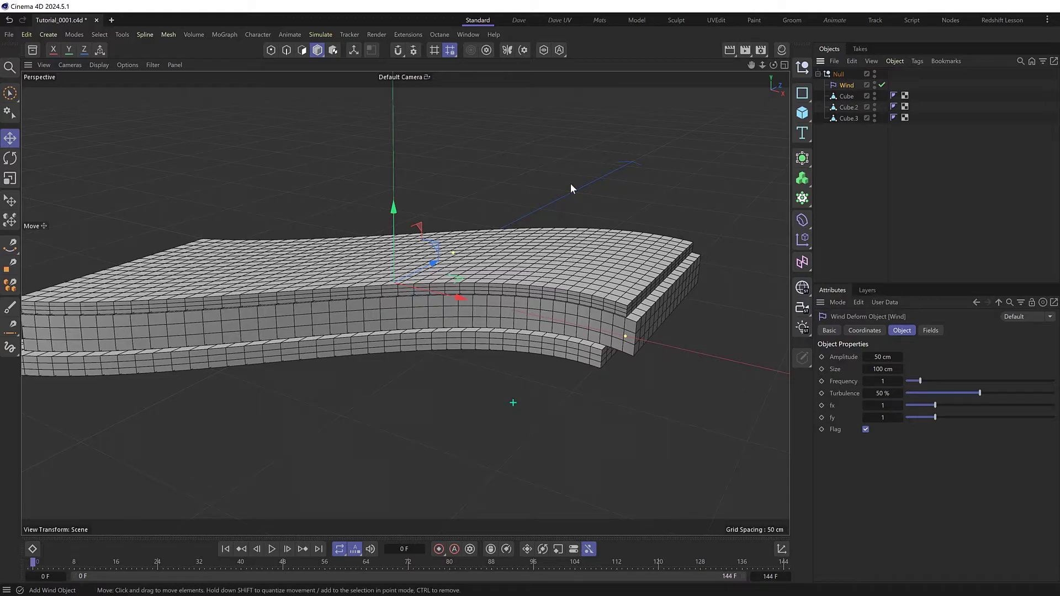
{"action": "left_click_drag", "start_coordinate": [571, 183], "coordinate": [510, 276], "text": "alt"}
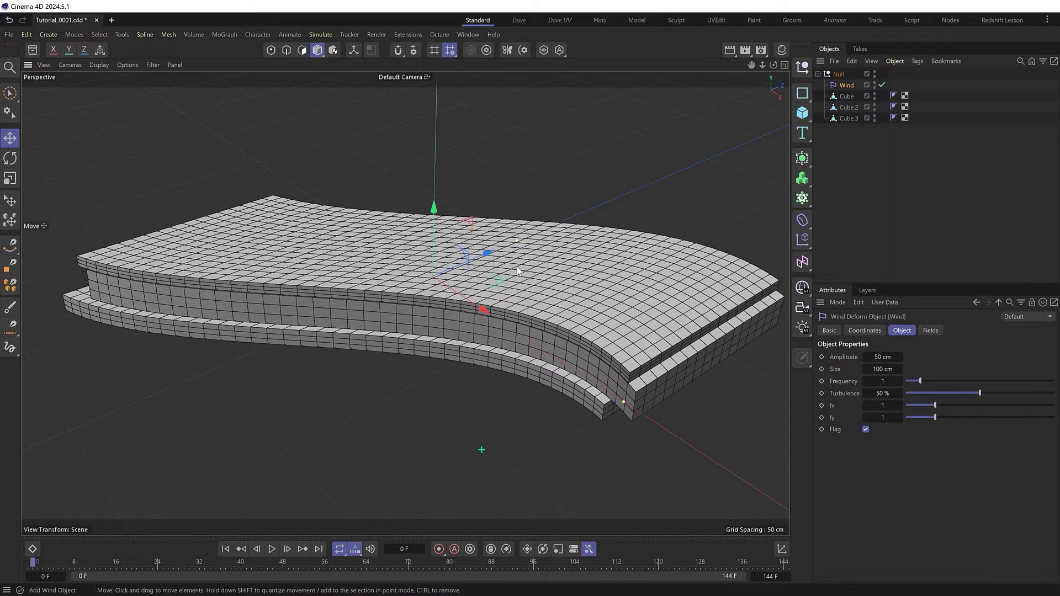
{"action": "left_click", "coordinate": [272, 553]}
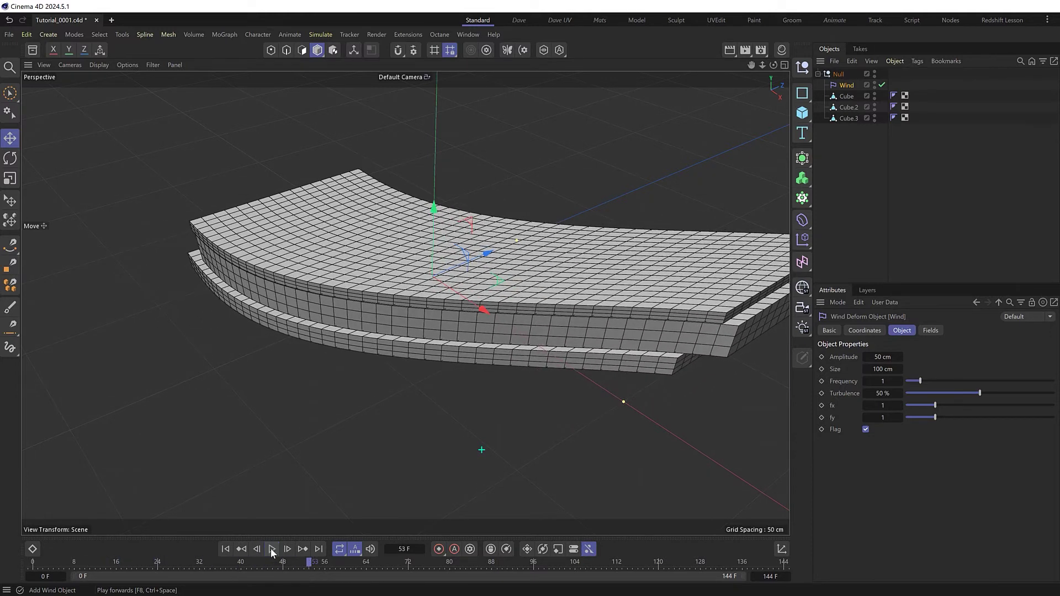
{"action": "left_click", "coordinate": [226, 550]}
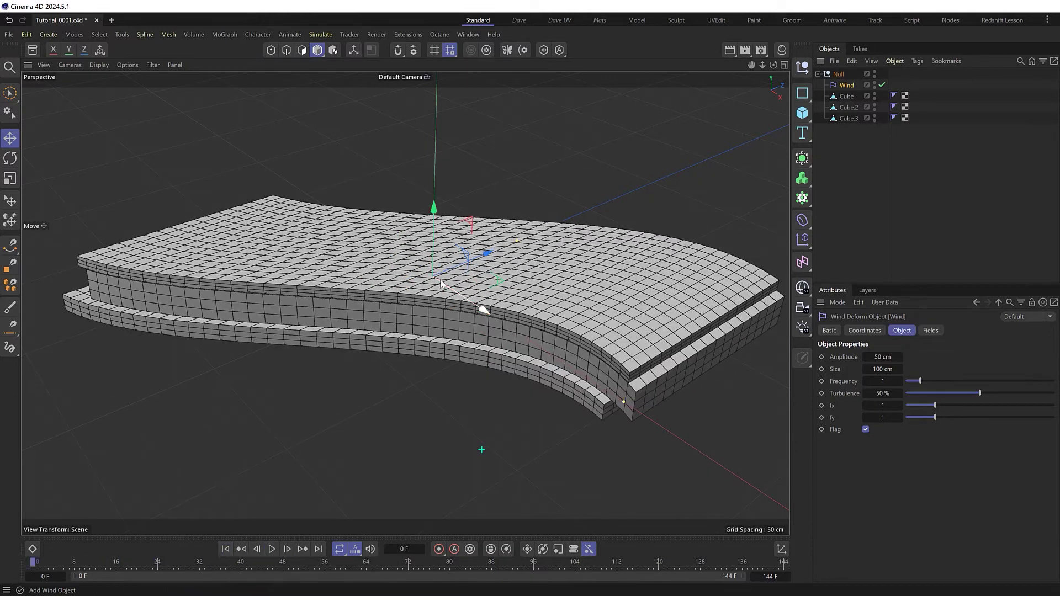
Step: Rotate the Wind deformer and lower its Amplitude to 4 cm, previewing the gentler bend
{"action": "key", "text": "r"}
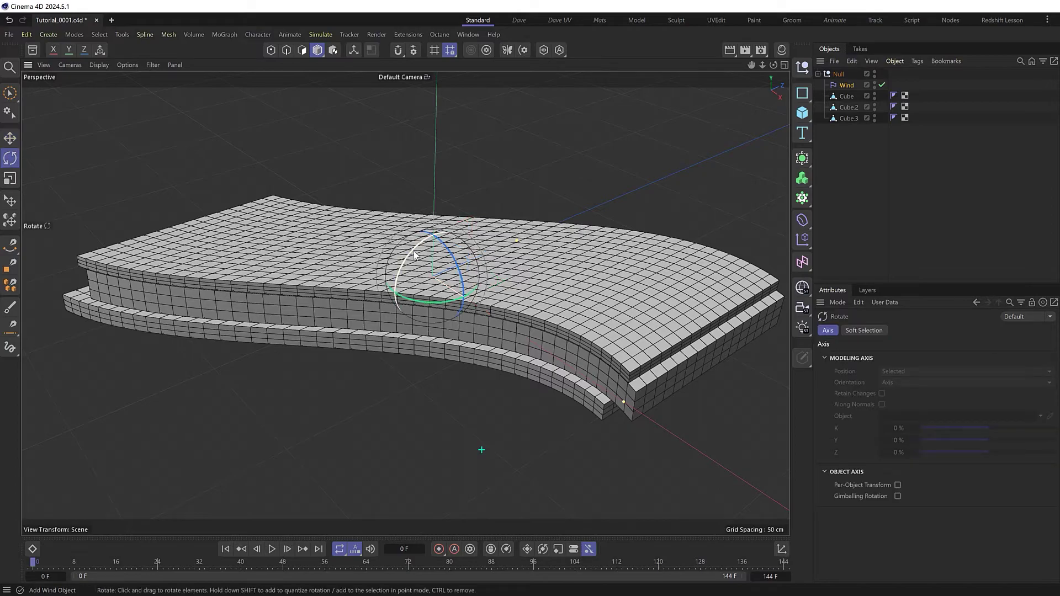
{"action": "left_click_drag", "start_coordinate": [430, 255], "coordinate": [453, 271]}
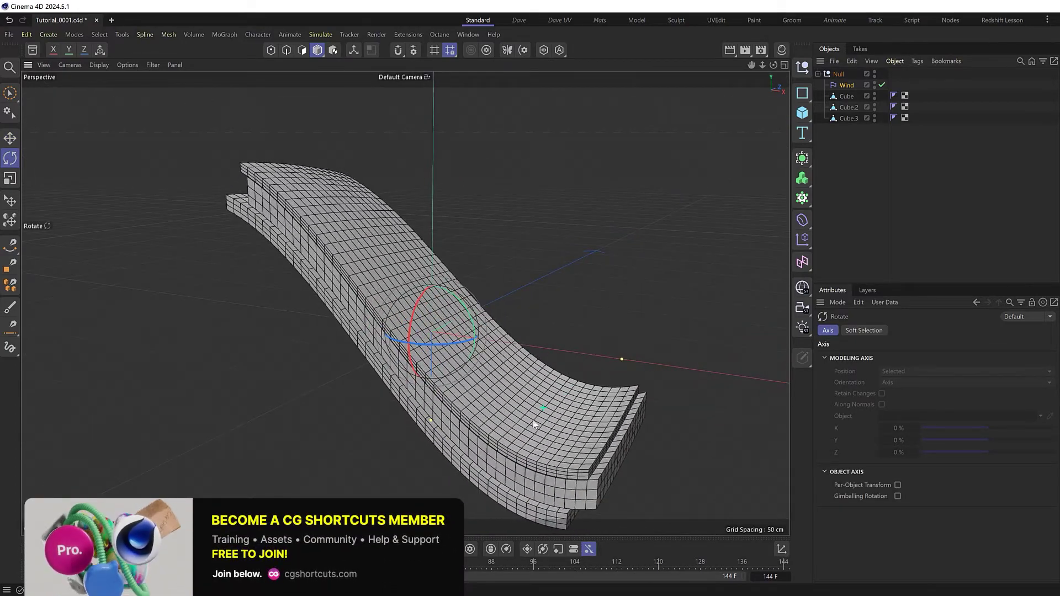
{"action": "left_click", "coordinate": [847, 85]}
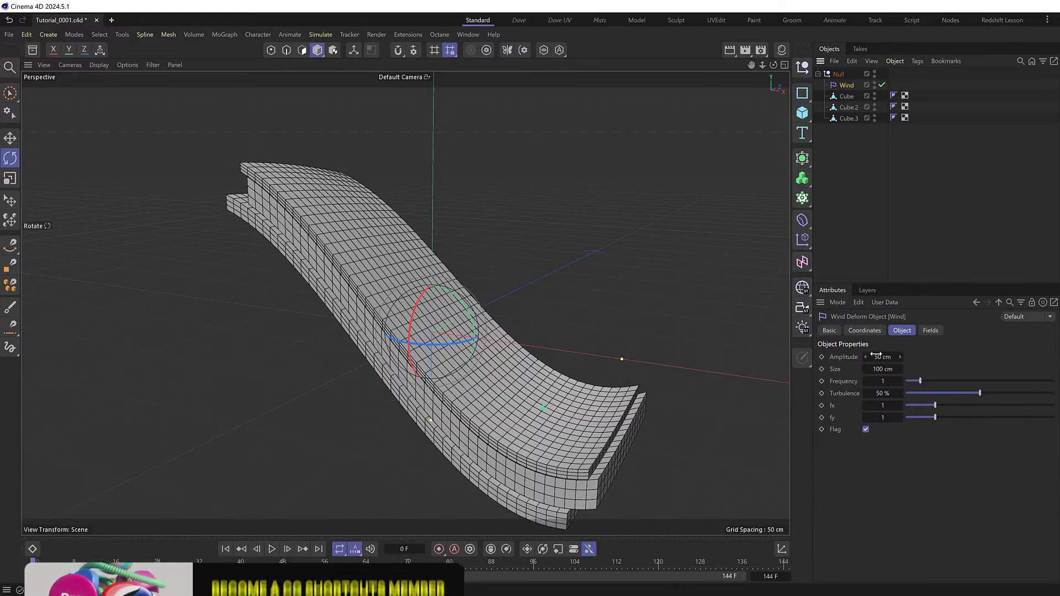
{"action": "mouse_move", "coordinate": [865, 357]}
{"action": "left_mouse_down"}
{"action": "mouse_move", "coordinate": [851, 358]}
{"action": "mouse_move", "coordinate": [880, 357]}
{"action": "left_mouse_up"}
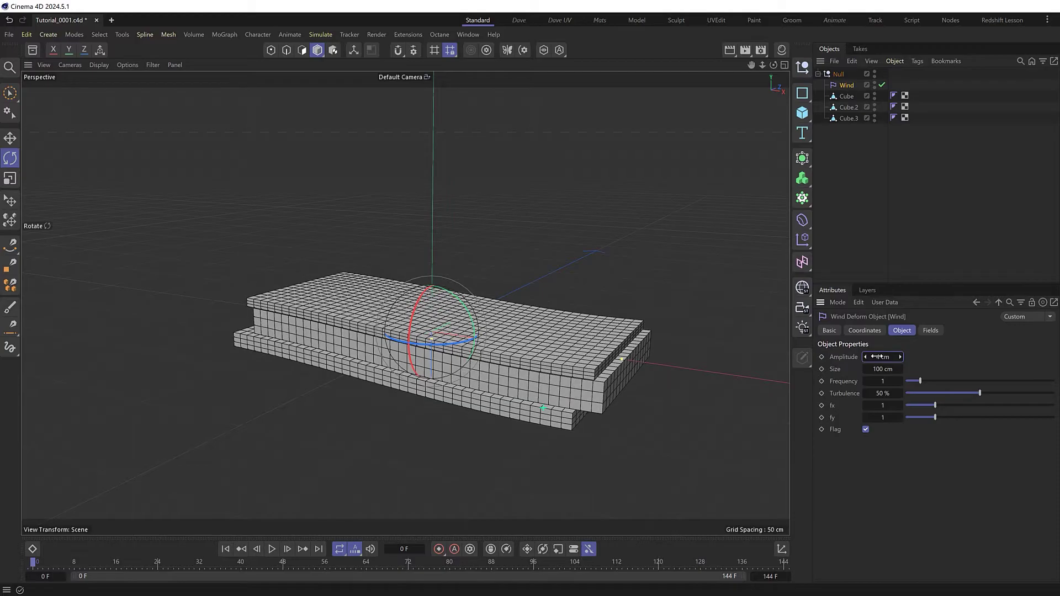
{"action": "left_click", "coordinate": [273, 550]}
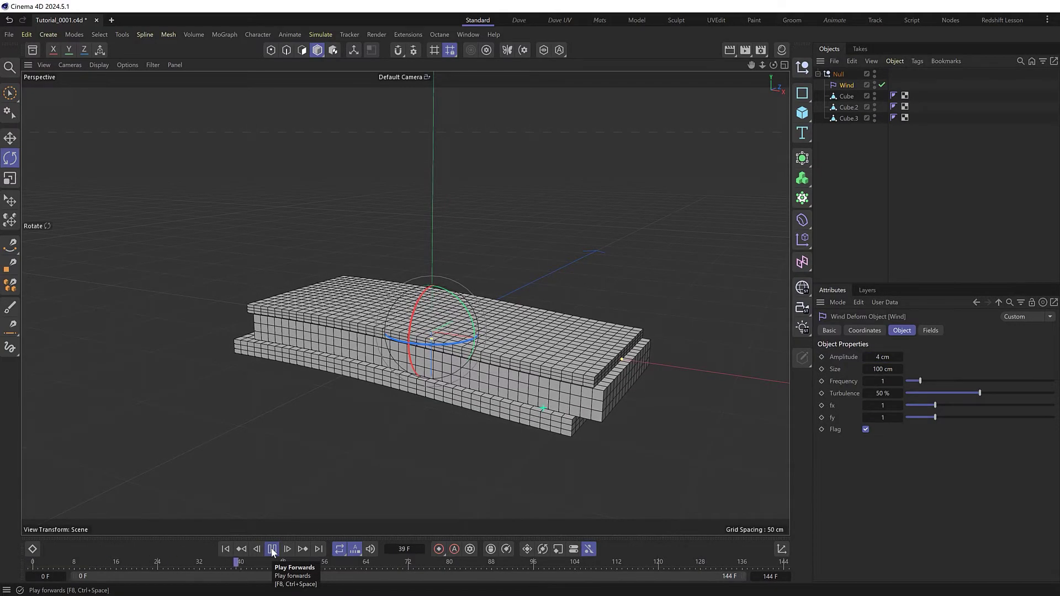
{"action": "left_click", "coordinate": [272, 549]}
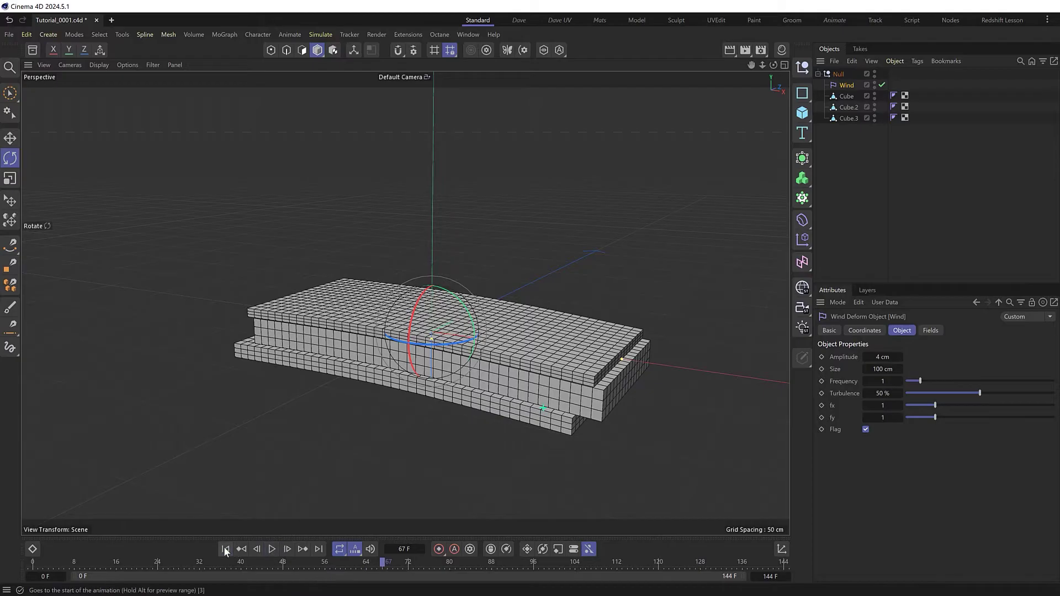
{"action": "left_click", "coordinate": [226, 550]}
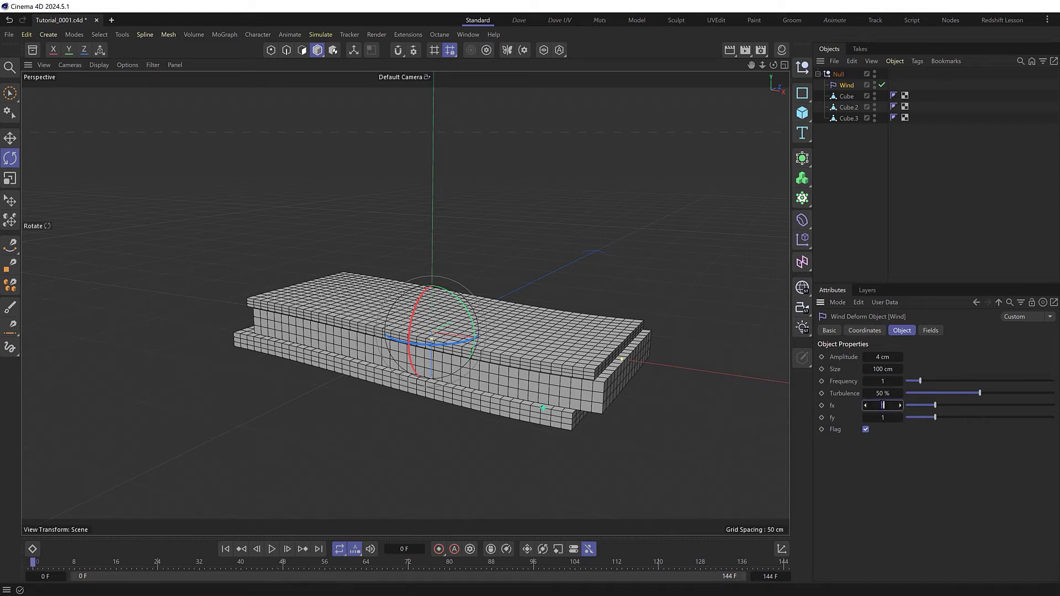
Step: Raise the Wind deformer's fx to 5 and preview the extra ripples
{"action": "left_click_drag", "start_coordinate": [883, 406], "coordinate": [882, 406]}
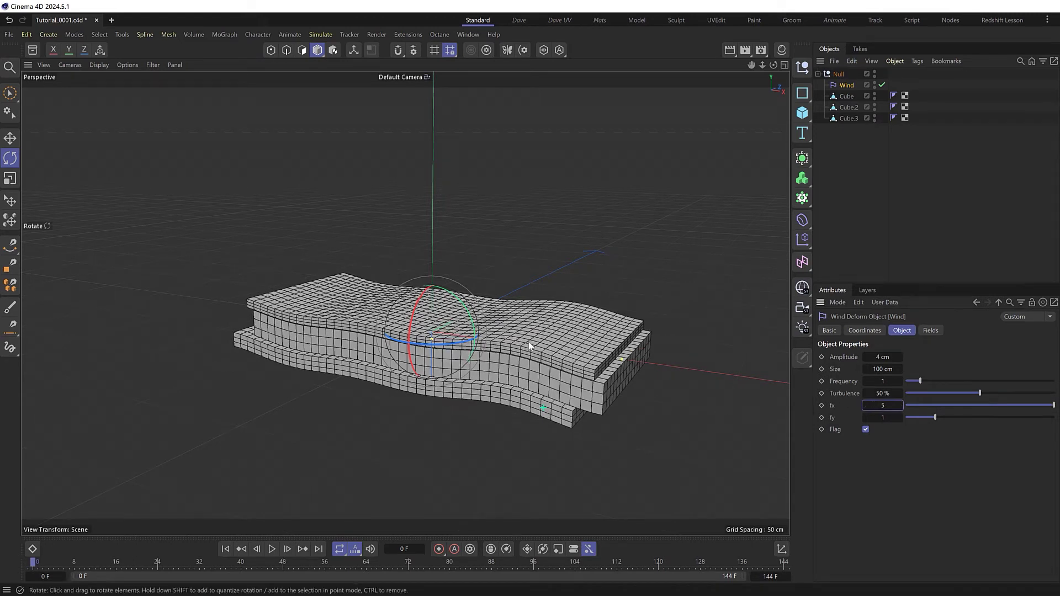
{"action": "left_click", "coordinate": [272, 551]}
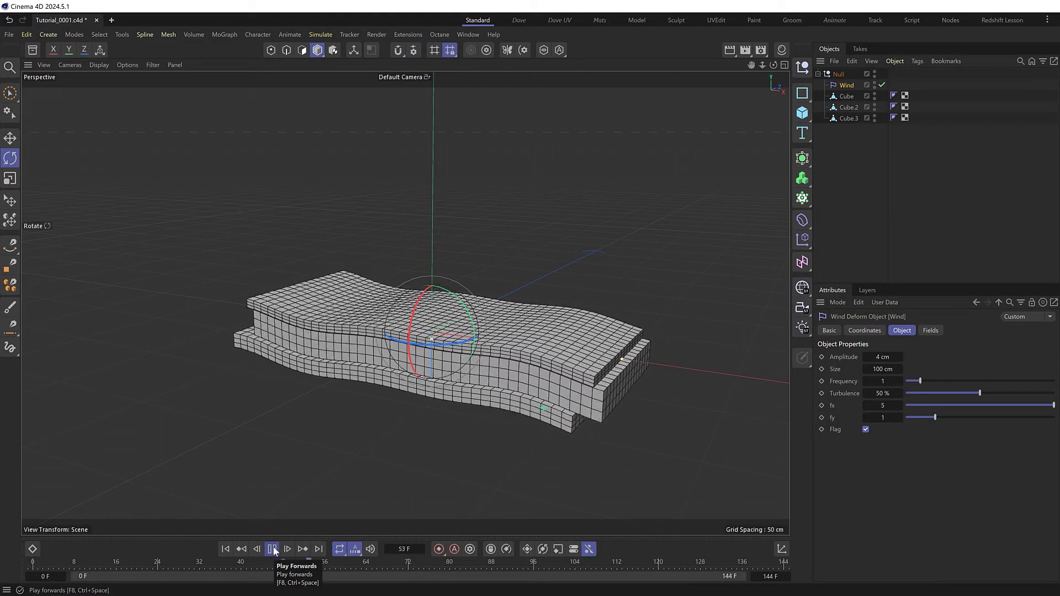
{"action": "left_click", "coordinate": [272, 550]}
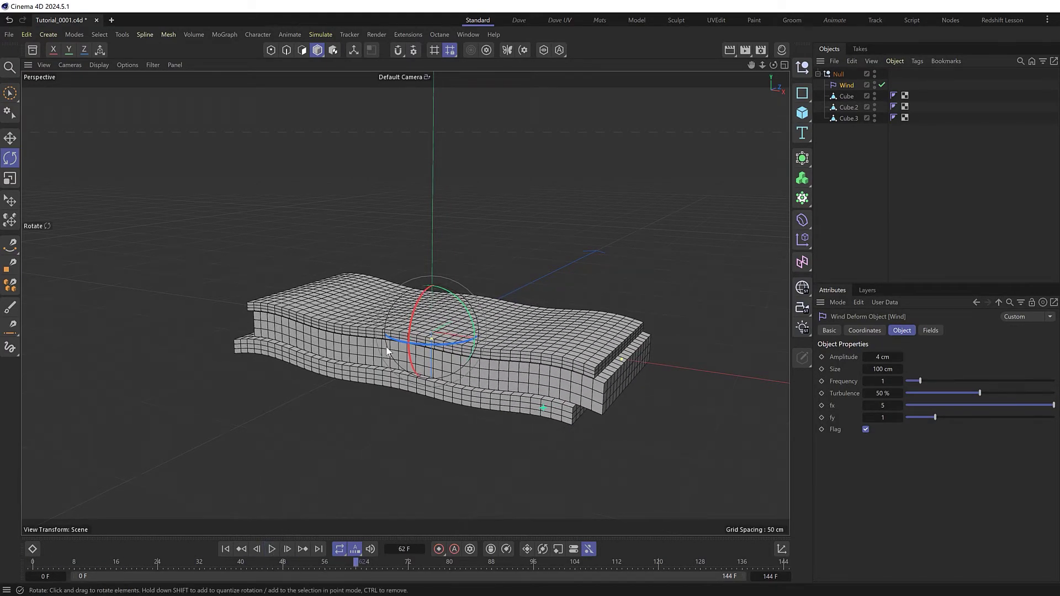
Step: Move the Wind deformer along X to the slab's left end and preview the waves
{"action": "key", "text": "e"}
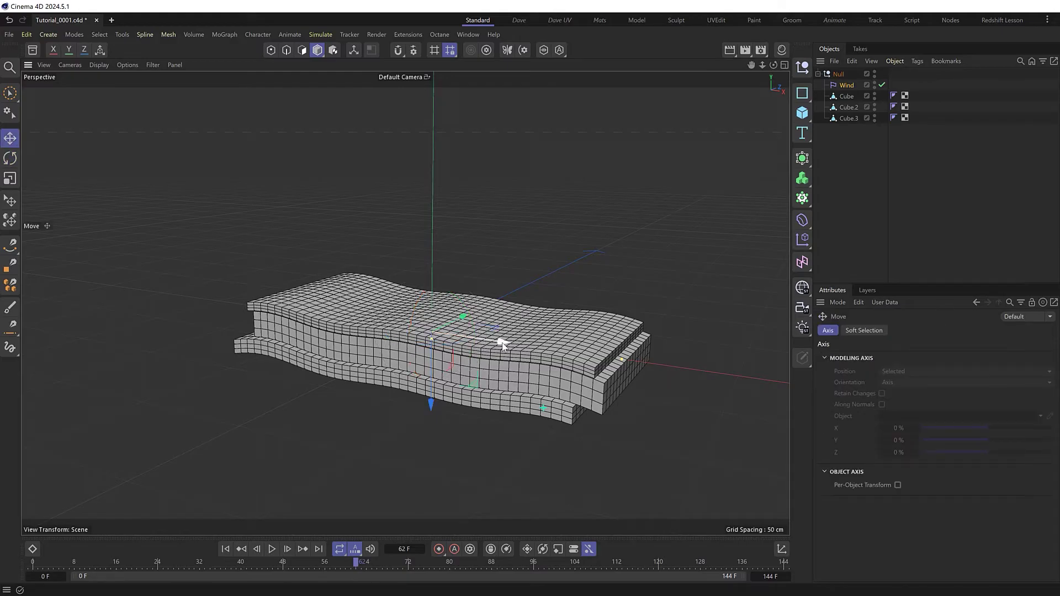
{"action": "left_click_drag", "start_coordinate": [503, 345], "coordinate": [294, 289]}
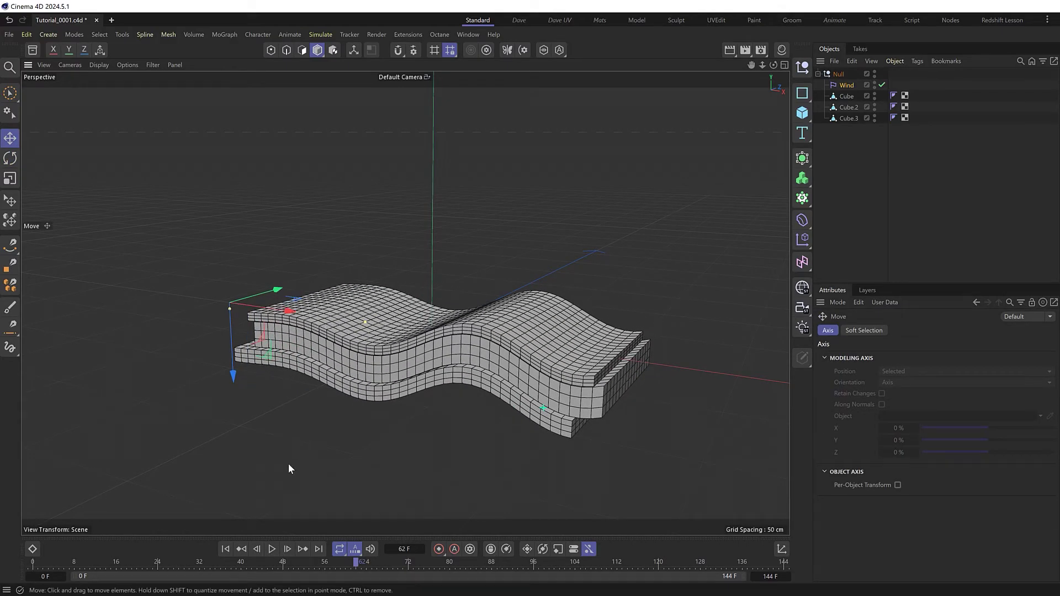
{"action": "left_click", "coordinate": [273, 549]}
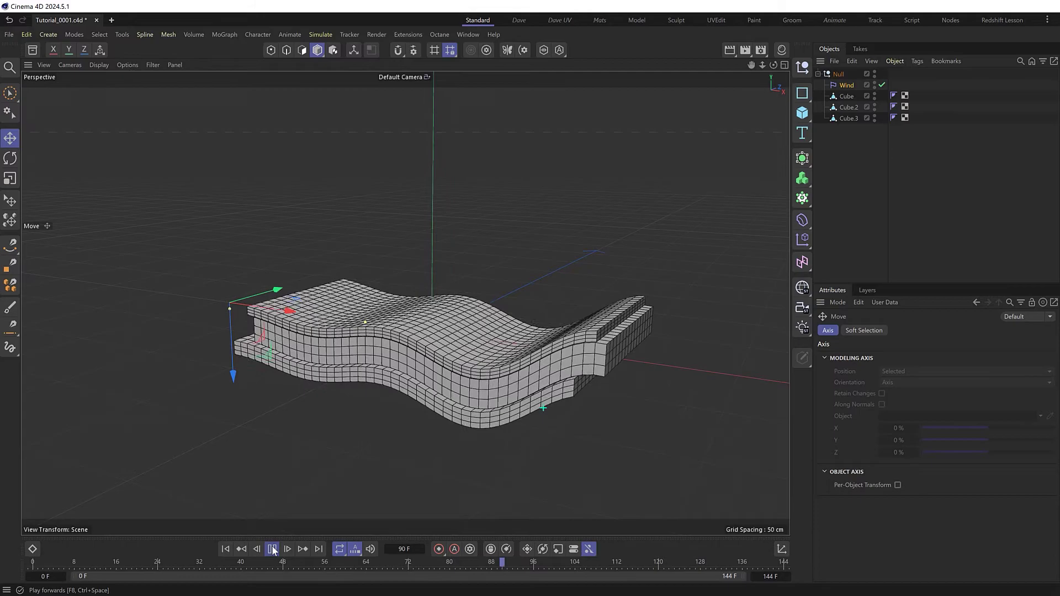
{"action": "left_click", "coordinate": [273, 549]}
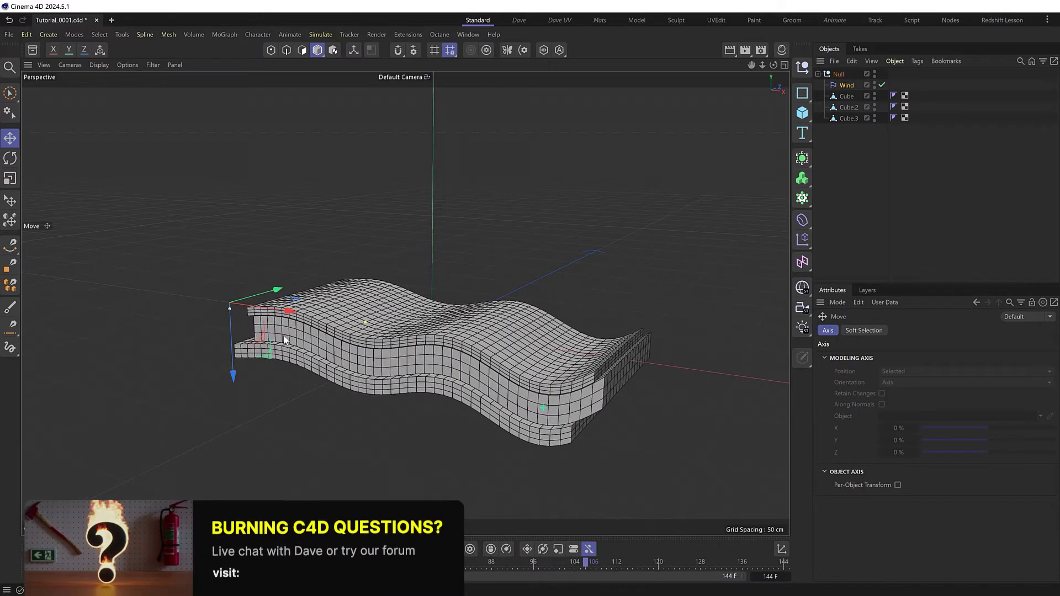
{"action": "left_click", "coordinate": [848, 85]}
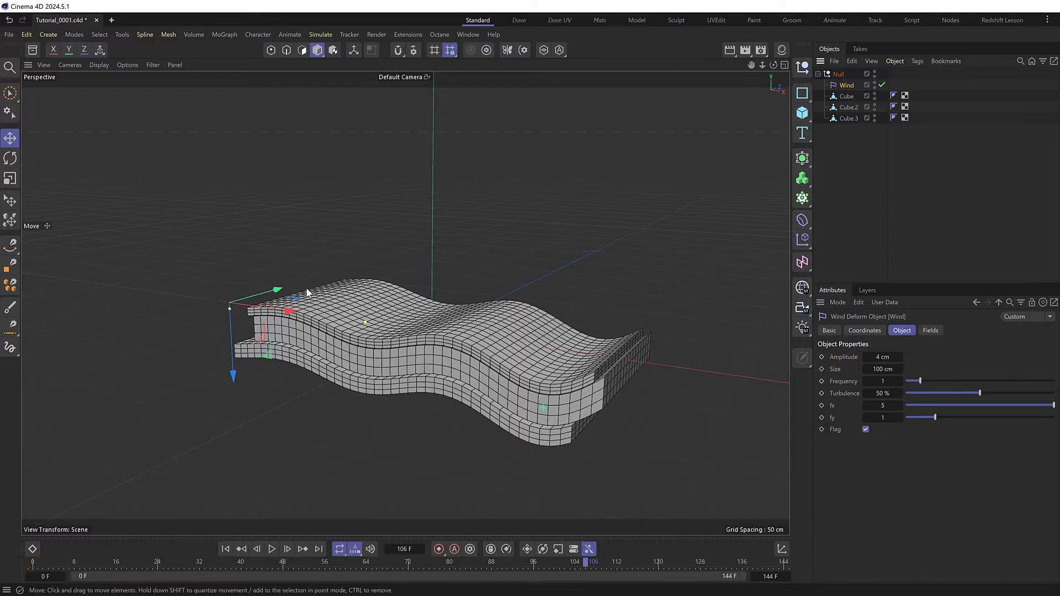
Step: Turn off the Wind deformer's Flag option and review the waves from side and top angles
{"action": "left_click", "coordinate": [866, 430]}
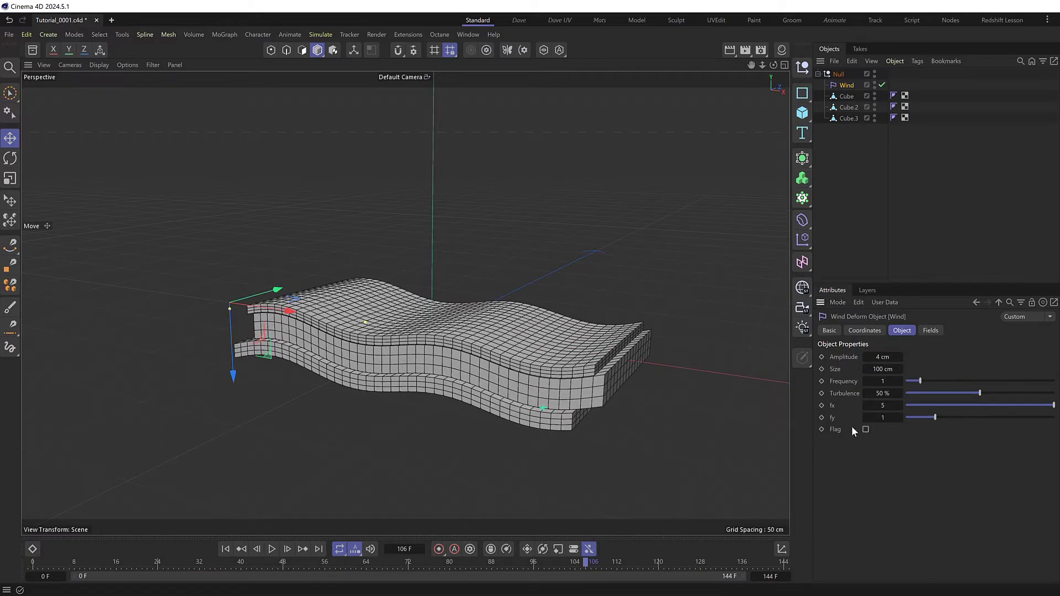
{"action": "mouse_move", "coordinate": [386, 387]}
{"action": "left_mouse_down", "text": "alt"}
{"action": "mouse_move", "coordinate": [399, 363]}
{"action": "mouse_move", "coordinate": [284, 341]}
{"action": "left_mouse_up", "text": "alt"}
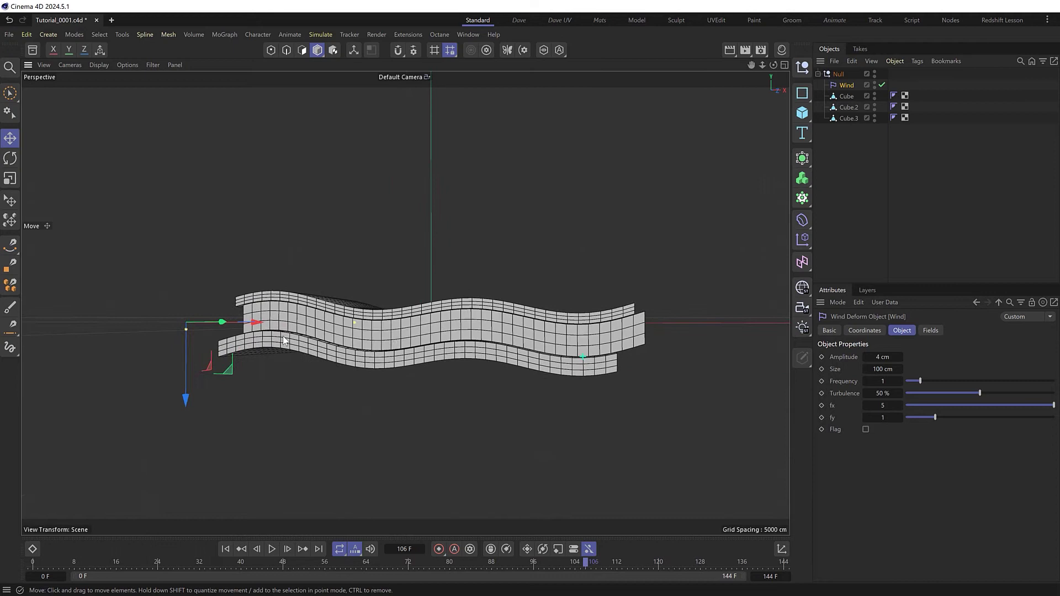
{"action": "left_click", "coordinate": [273, 550]}
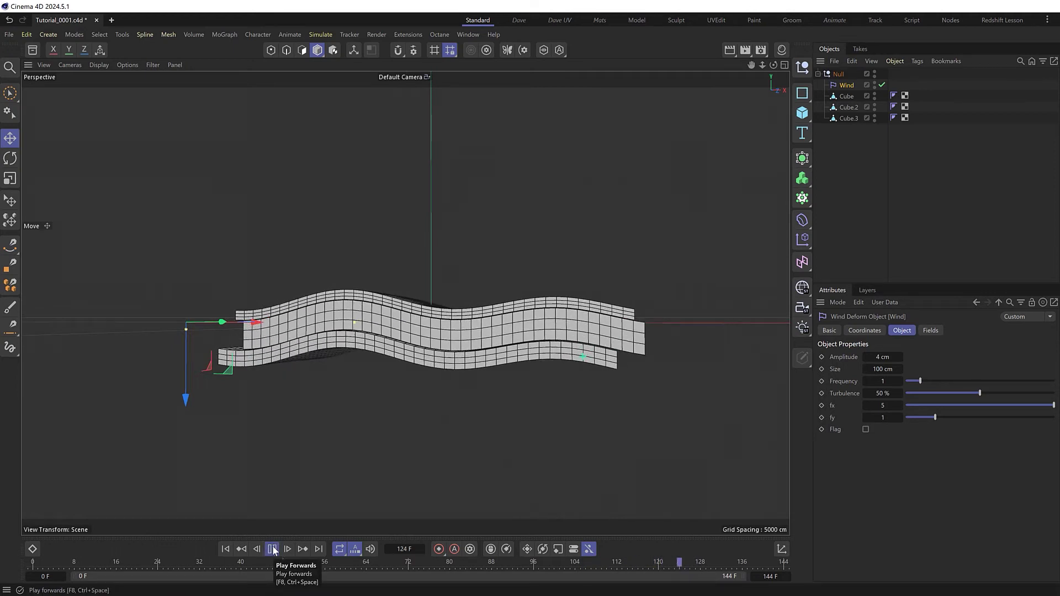
{"action": "left_click", "coordinate": [273, 550]}
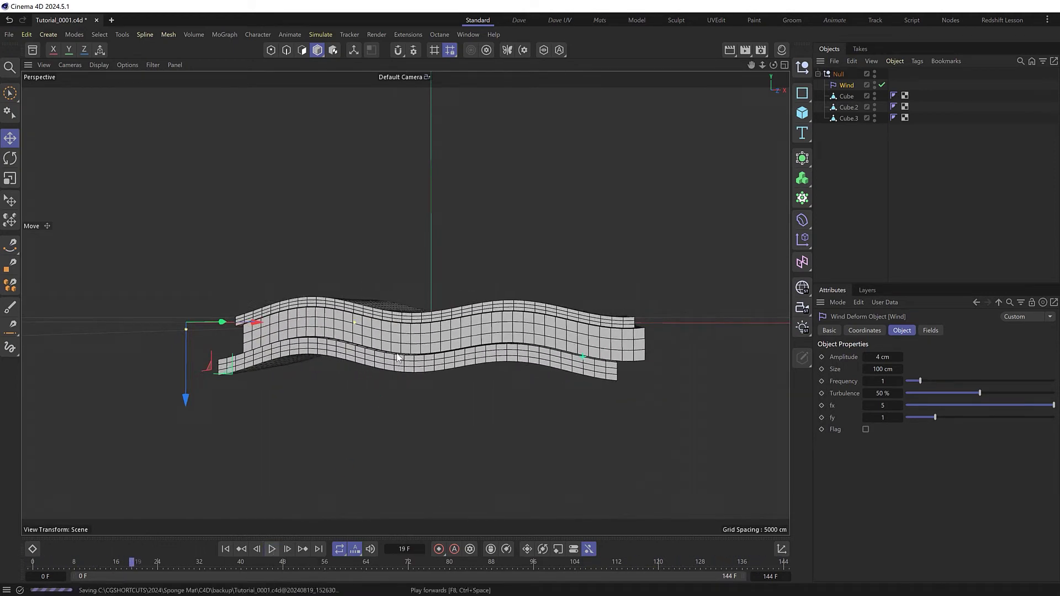
{"action": "left_click_drag", "start_coordinate": [508, 276], "coordinate": [488, 330], "text": "alt"}
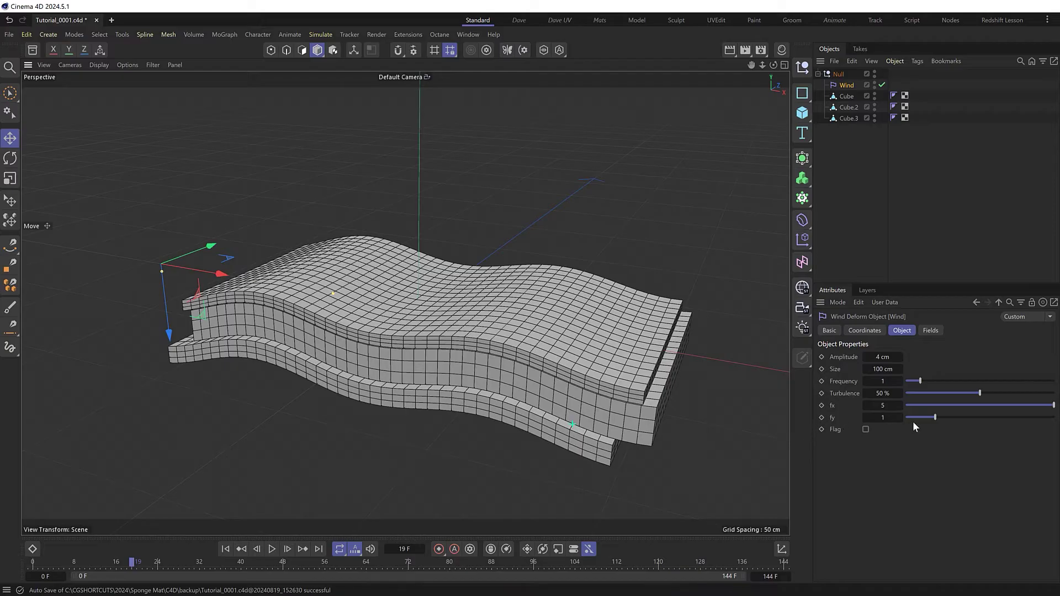
Step: Try the Wind fy value at 4.31 during playback, then set fy back to 0
{"action": "left_click_drag", "start_coordinate": [937, 418], "coordinate": [1036, 417]}
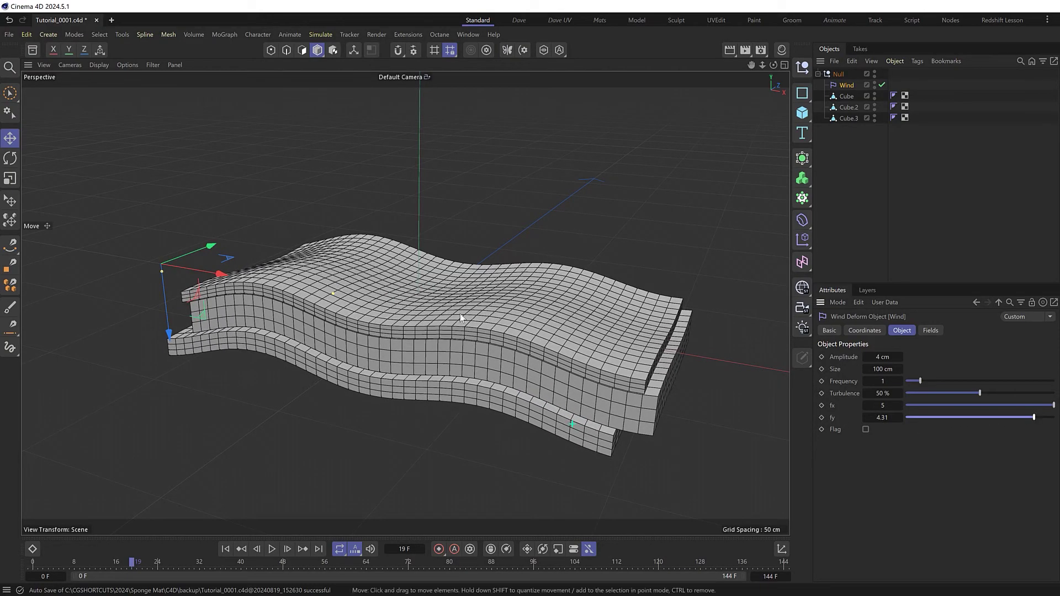
{"action": "left_click", "coordinate": [272, 550]}
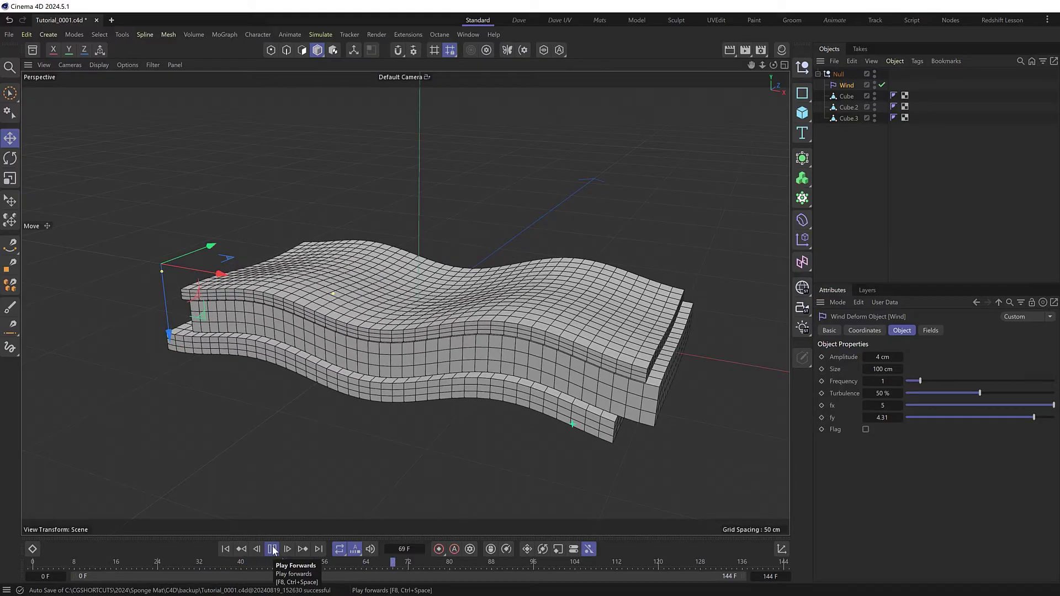
{"action": "left_click", "coordinate": [272, 550]}
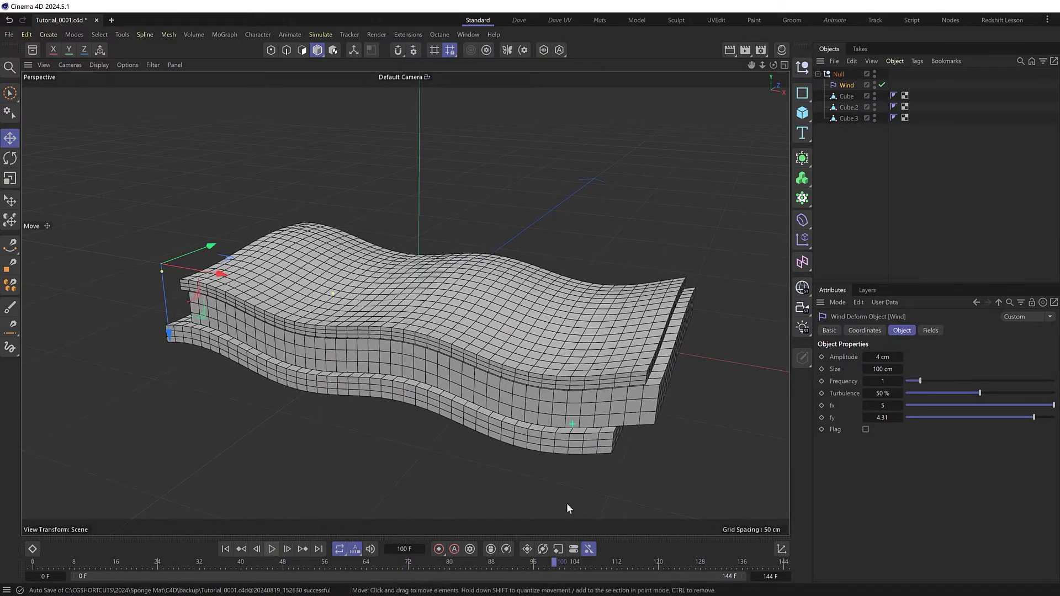
{"action": "left_click_drag", "start_coordinate": [882, 418], "coordinate": [873, 418]}
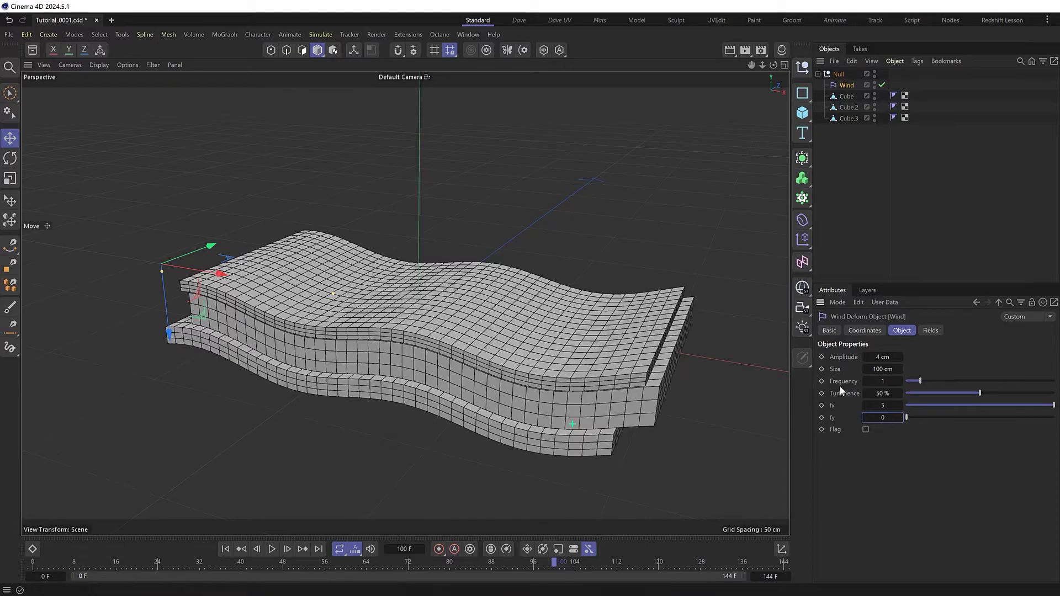
Step: Drop the Wind turbulence from 50% to 0% during playback, stopping at frame 48
{"action": "key", "text": "F8"}
{"action": "left_click_drag", "start_coordinate": [980, 393], "coordinate": [889, 392]}
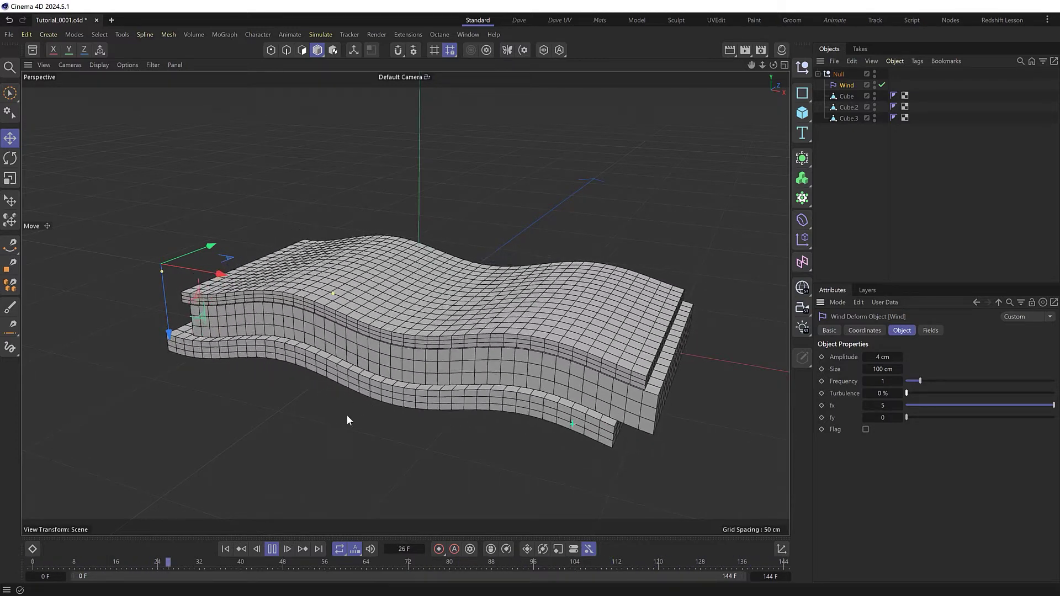
{"action": "left_click", "coordinate": [272, 549]}
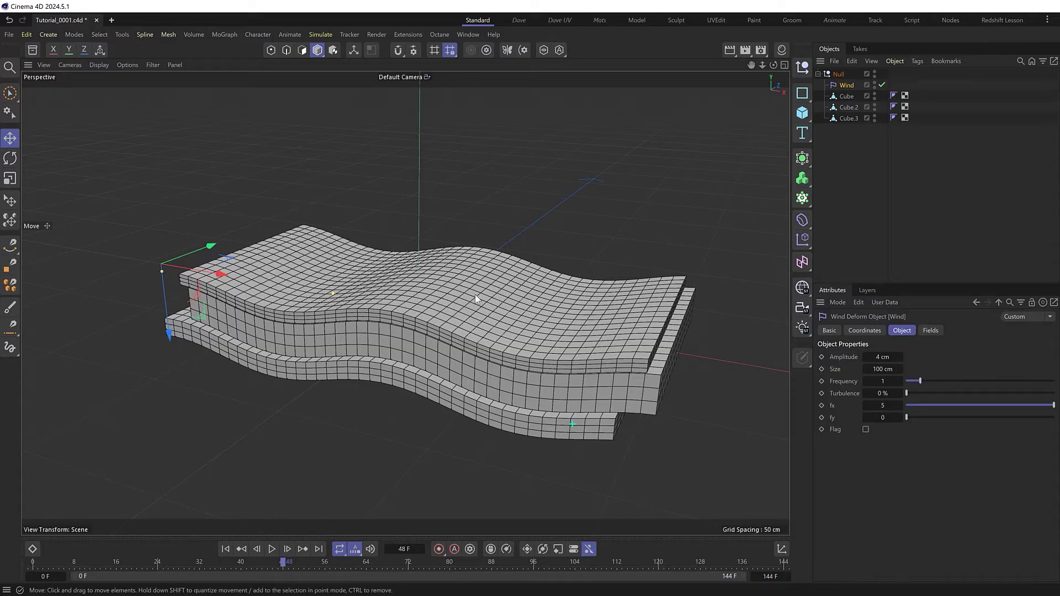
{"action": "left_click_drag", "start_coordinate": [475, 298], "coordinate": [478, 253], "text": "alt"}
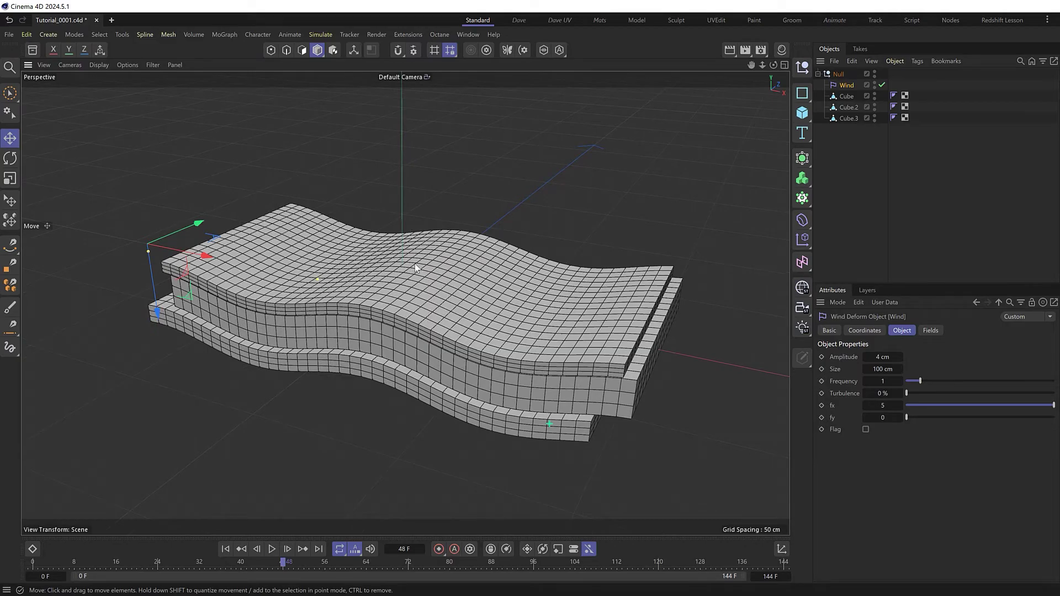
Step: Add a Sphere with a 20 cm radius and lift it onto the wavy slab
{"action": "left_click", "coordinate": [803, 113]}
{"action": "left_click", "coordinate": [916, 171]}
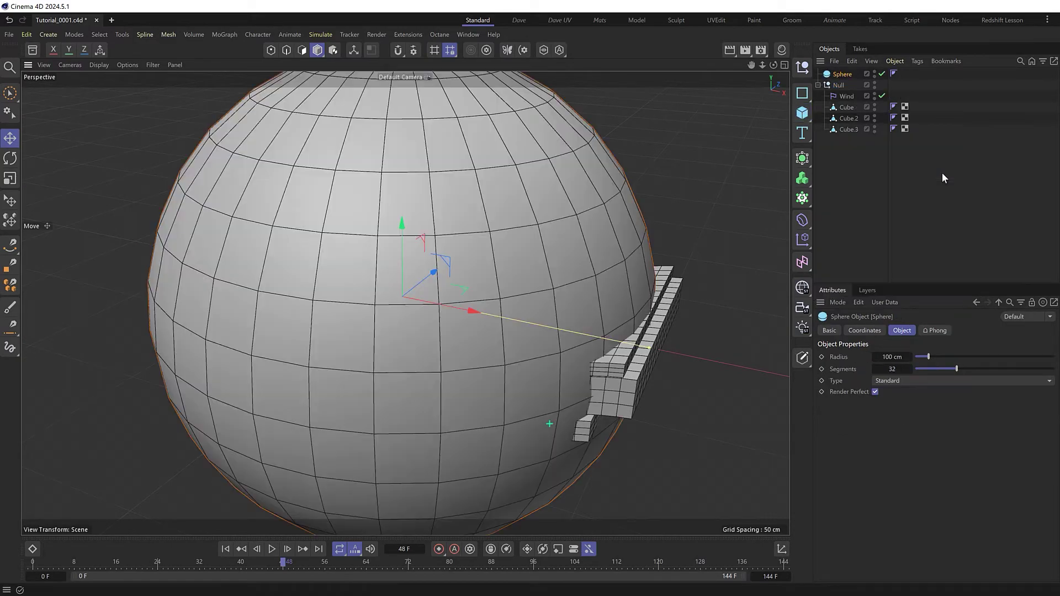
{"action": "left_click", "coordinate": [893, 357]}
{"action": "type", "text": "20"}
{"action": "key", "text": "Return"}
{"action": "mouse_move", "coordinate": [391, 234]}
{"action": "left_mouse_down"}
{"action": "mouse_move", "coordinate": [419, 163]}
{"action": "mouse_move", "coordinate": [450, 203]}
{"action": "mouse_move", "coordinate": [392, 245]}
{"action": "mouse_move", "coordinate": [418, 241]}
{"action": "mouse_move", "coordinate": [404, 298]}
{"action": "left_mouse_up"}
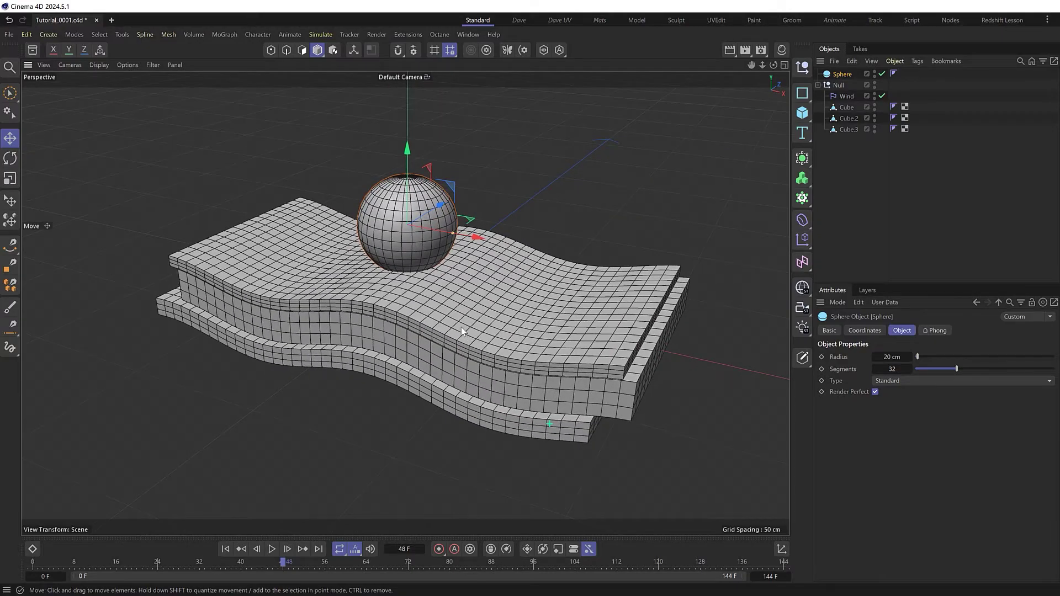
Step: Wrap the Sphere in a Cloner and switch the Cloner's mode from Grid to Object
{"action": "left_click", "coordinate": [804, 202], "text": "alt"}
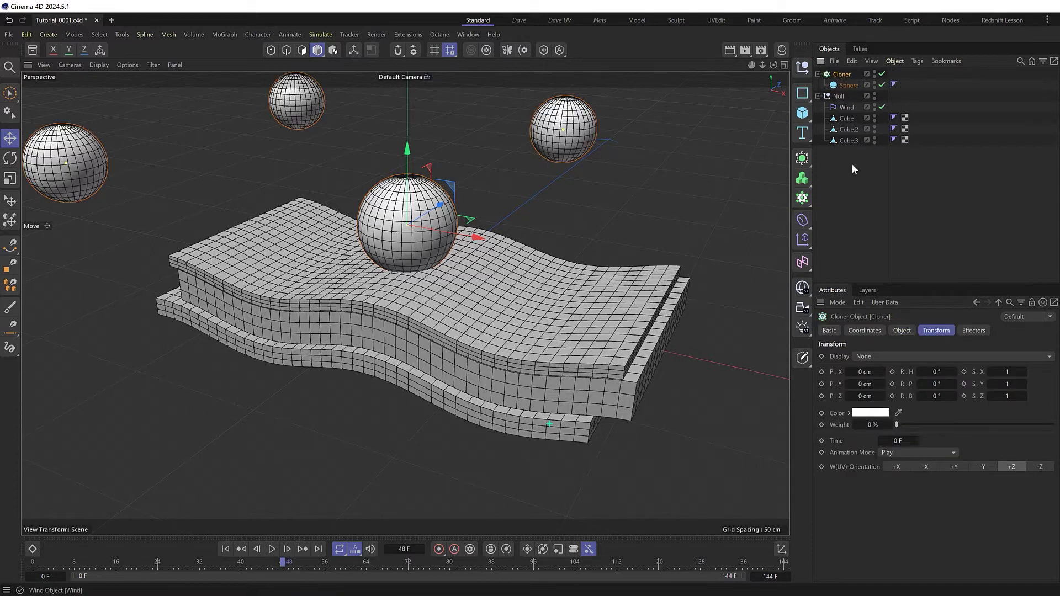
{"action": "left_click", "coordinate": [900, 331]}
{"action": "left_click", "coordinate": [922, 356]}
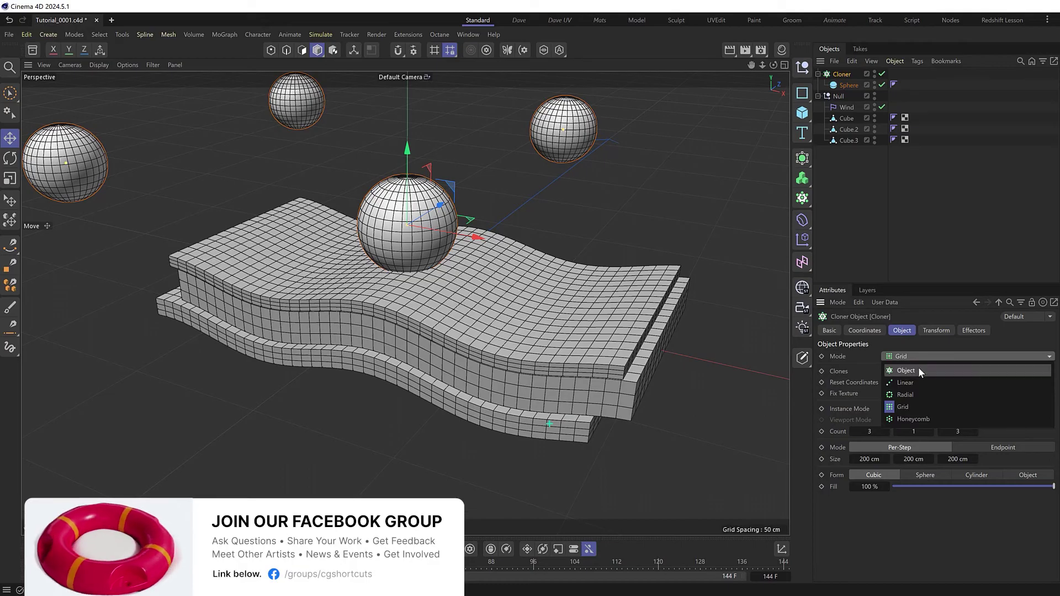
{"action": "left_click", "coordinate": [919, 372]}
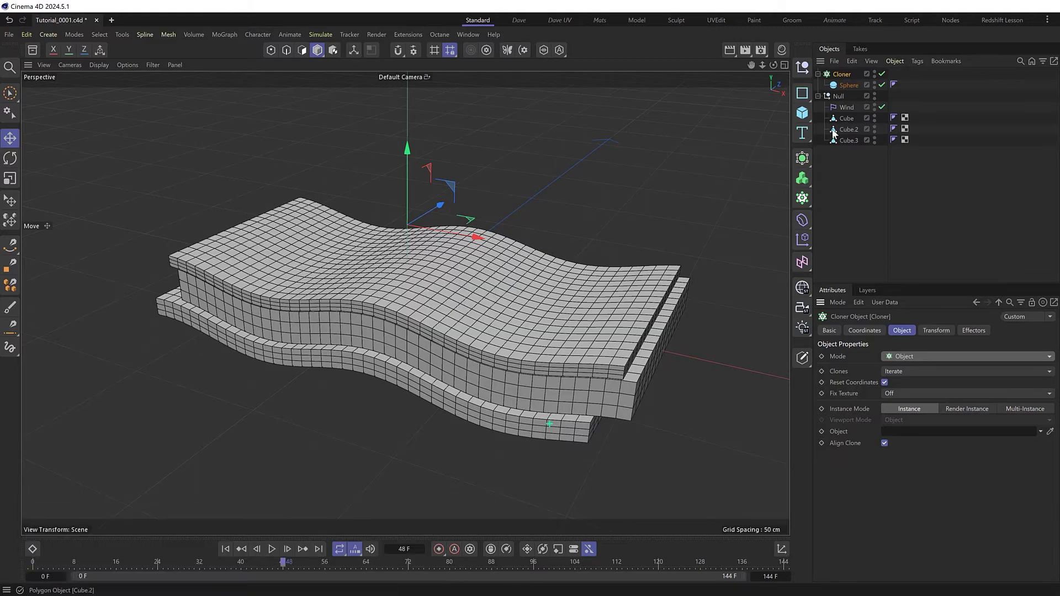
{"action": "left_click", "coordinate": [847, 119]}
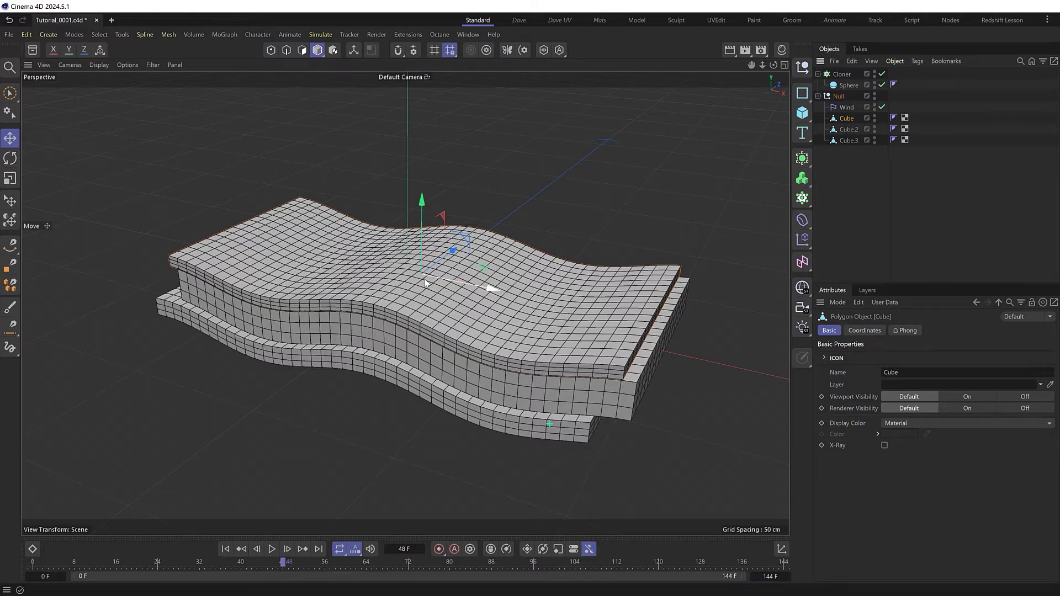
Step: In Points mode, select one point on the top Cube slab and store it as a Point Selection tag
{"action": "left_click", "coordinate": [271, 51]}
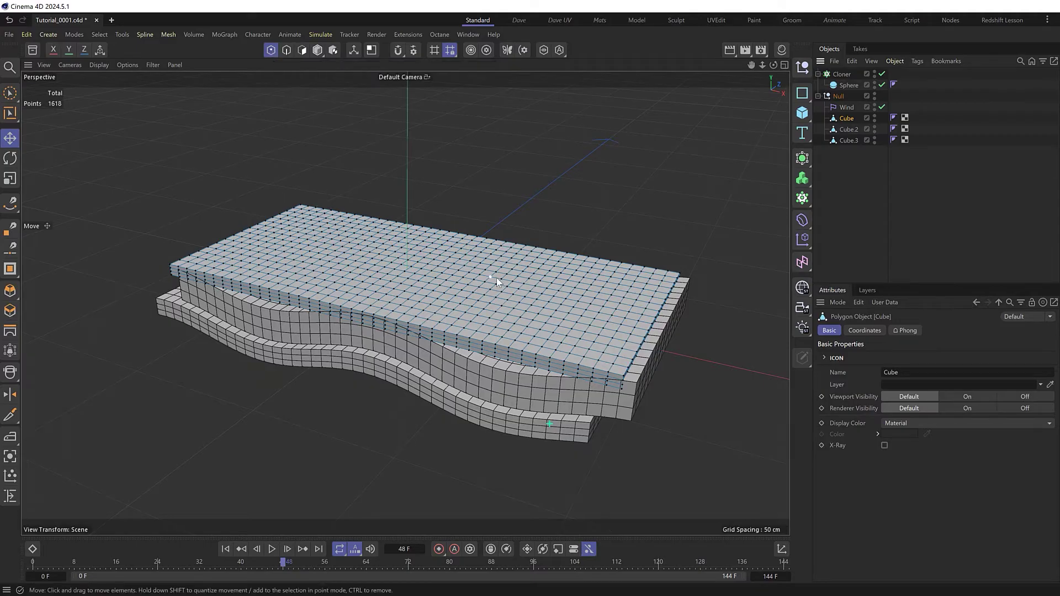
{"action": "left_click_drag", "start_coordinate": [496, 277], "coordinate": [486, 256], "text": "alt"}
{"action": "left_click_drag", "start_coordinate": [340, 305], "coordinate": [436, 288], "text": "alt"}
{"action": "left_click", "coordinate": [384, 296]}
{"action": "key", "text": "v"}
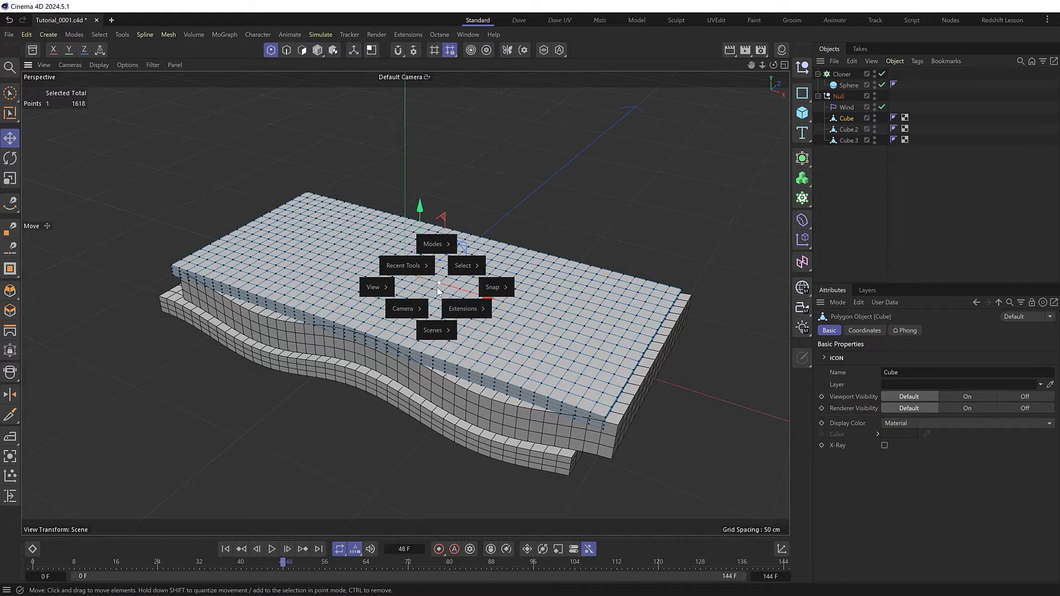
{"action": "mouse_move", "coordinate": [473, 270]}
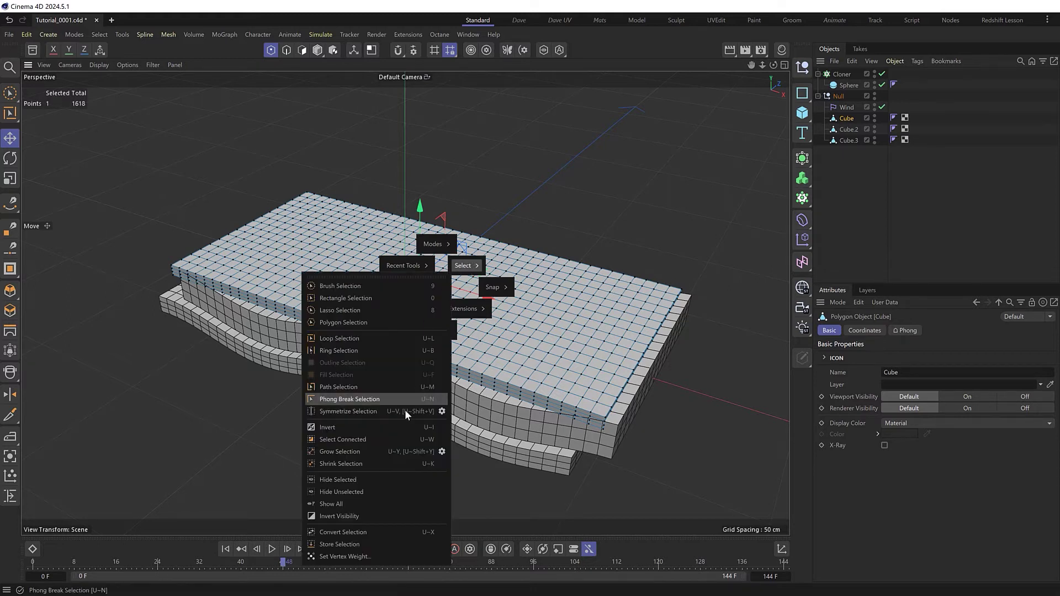
{"action": "left_click", "coordinate": [389, 545]}
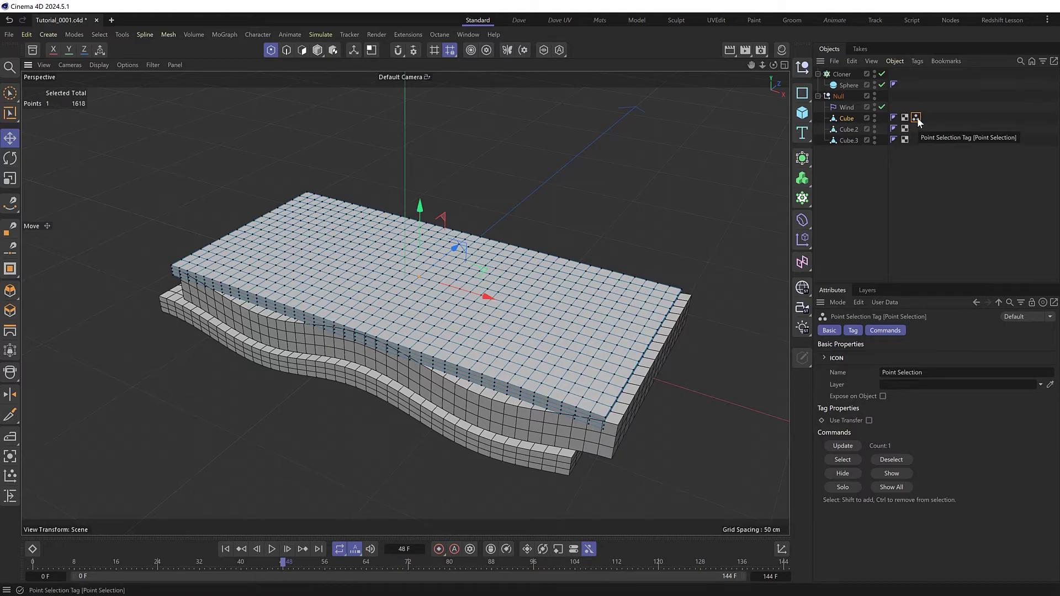
Step: Point the Cloner at Cube with Vertex distribution, limited to the stored Point Selection
{"action": "left_click", "coordinate": [842, 75]}
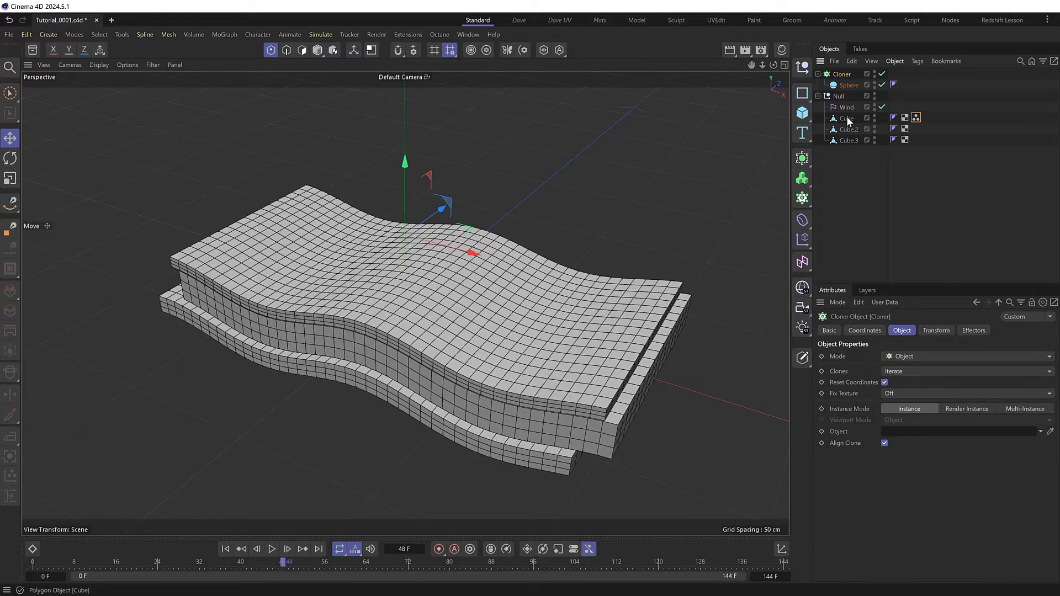
{"action": "left_click_drag", "start_coordinate": [848, 120], "coordinate": [901, 435]}
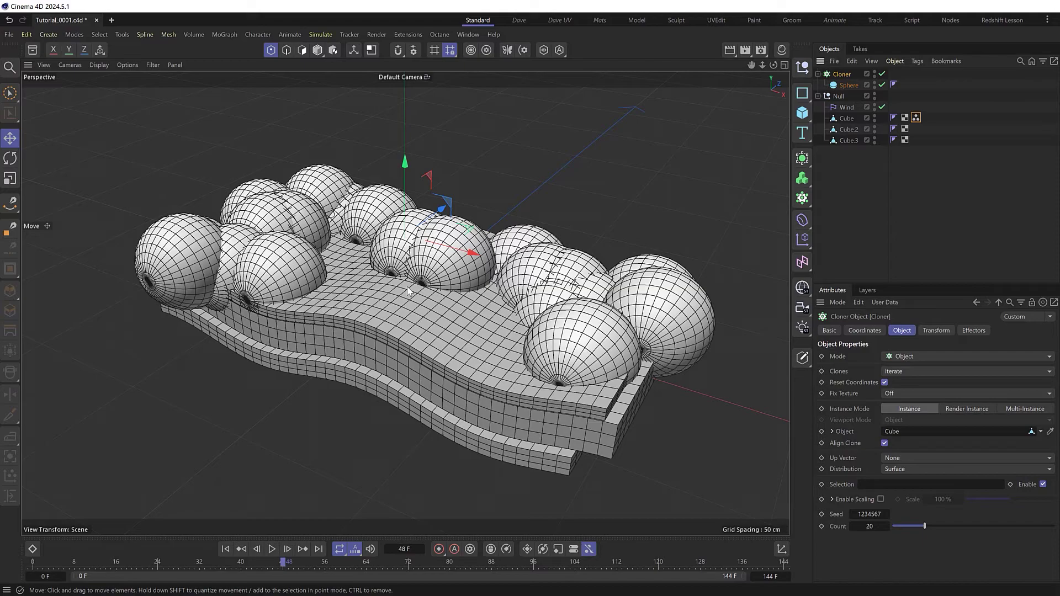
{"action": "left_click_drag", "start_coordinate": [916, 117], "coordinate": [870, 487]}
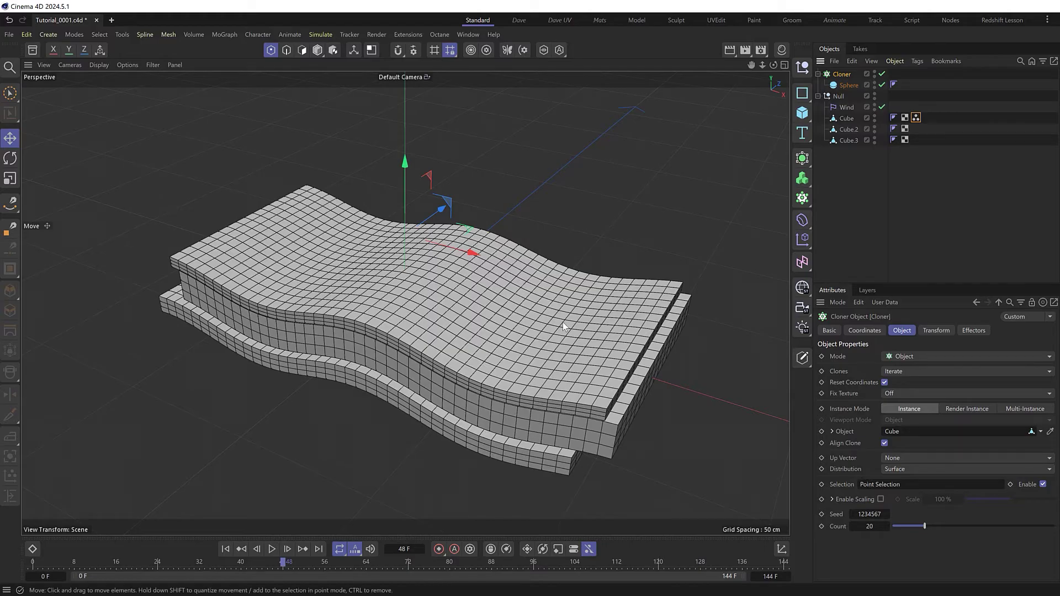
{"action": "left_click", "coordinate": [917, 468]}
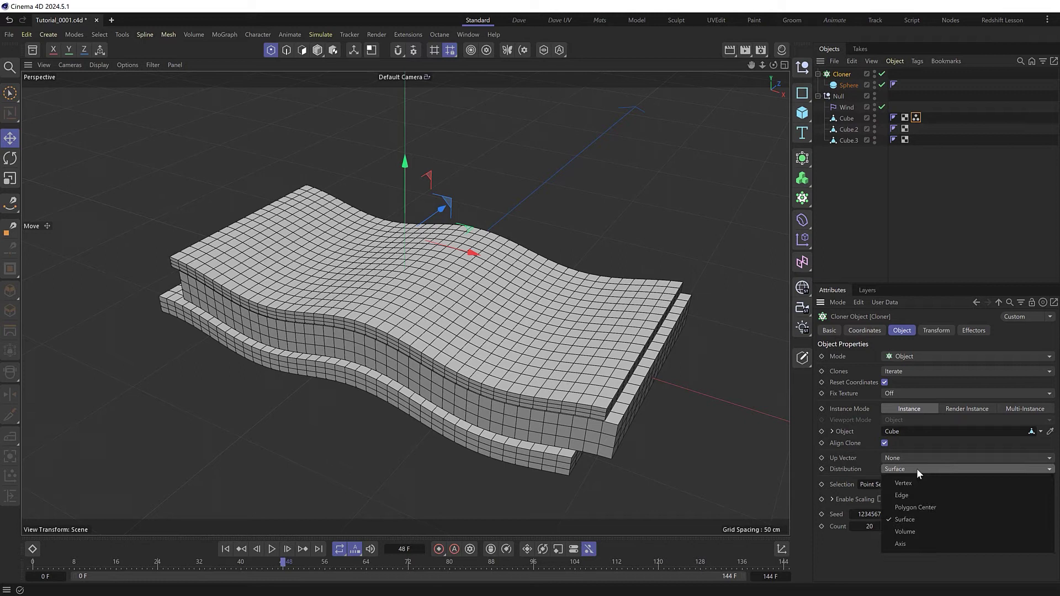
{"action": "left_click", "coordinate": [924, 483]}
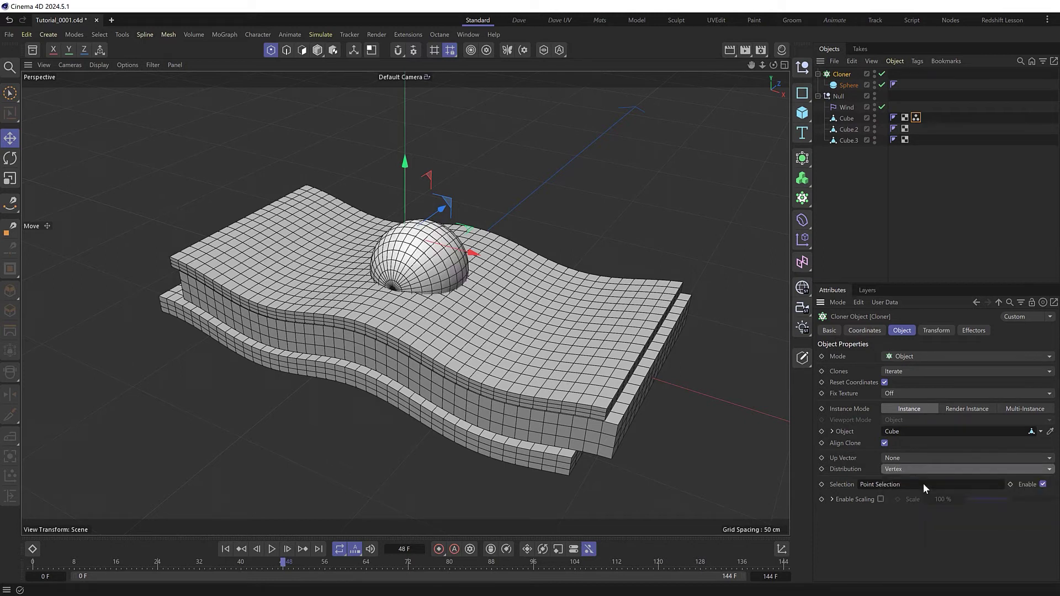
{"action": "mouse_move", "coordinate": [714, 440]}
{"action": "left_mouse_down", "text": "alt"}
{"action": "mouse_move", "coordinate": [472, 240]}
{"action": "mouse_move", "coordinate": [492, 234]}
{"action": "mouse_move", "coordinate": [452, 259]}
{"action": "left_mouse_up", "text": "alt"}
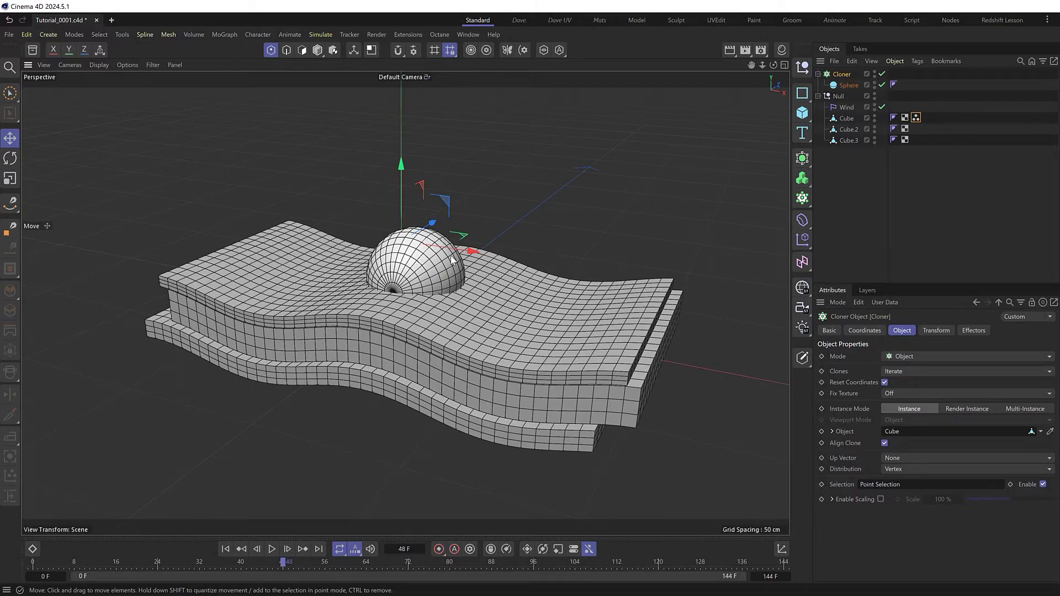
Step: Set the Cloner's Transform P.Z to 14 cm and preview the sphere riding the wave
{"action": "left_click", "coordinate": [272, 549]}
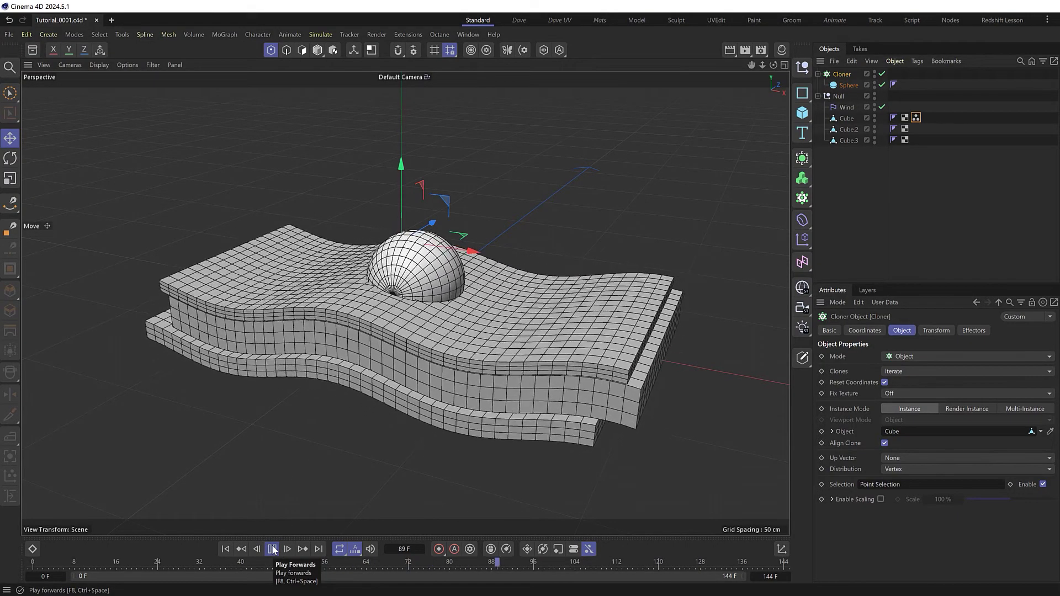
{"action": "left_click", "coordinate": [273, 549]}
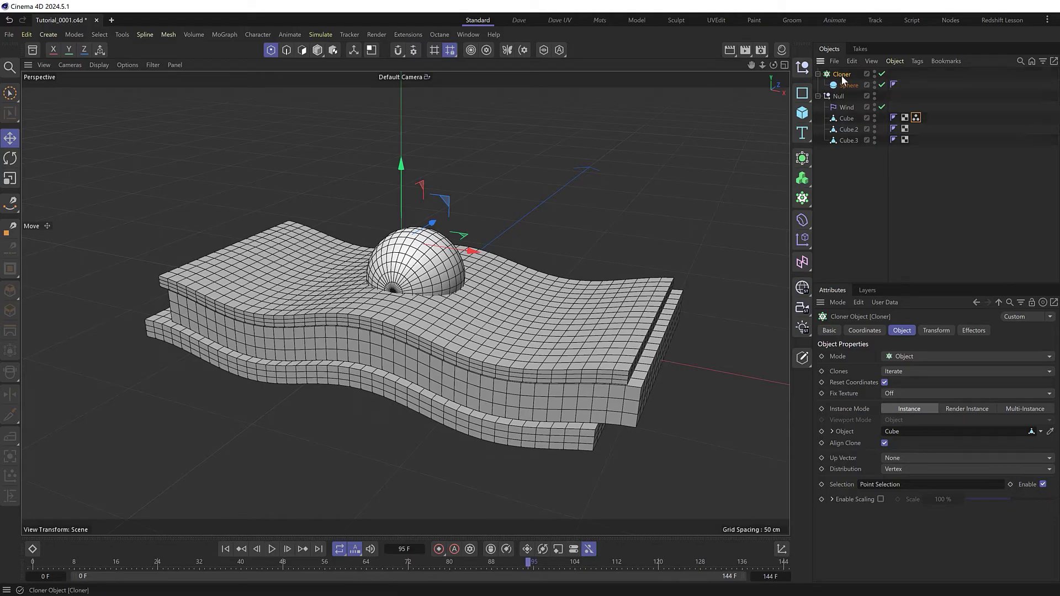
{"action": "left_click", "coordinate": [936, 331]}
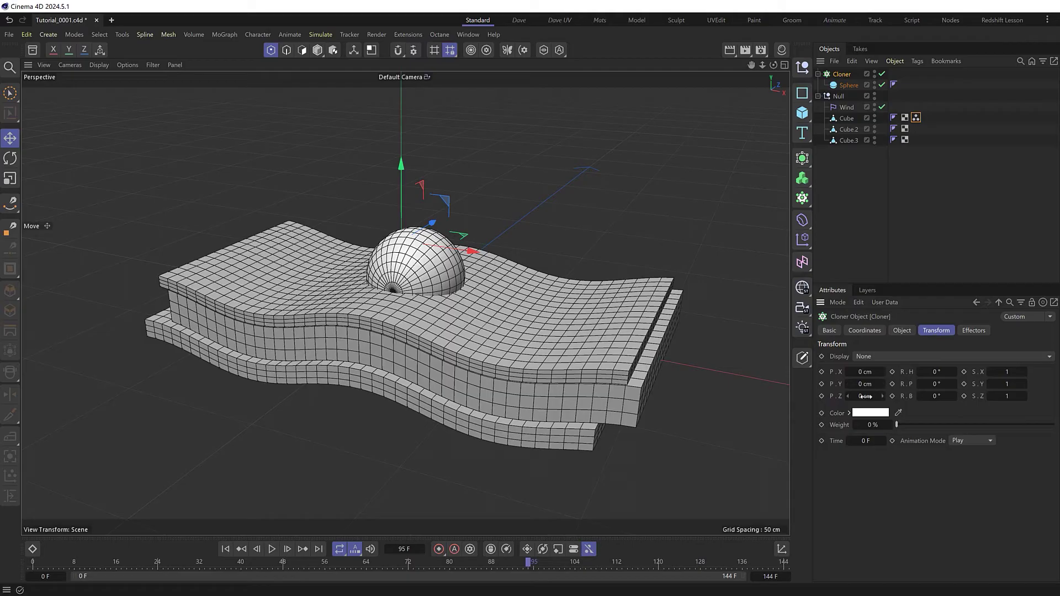
{"action": "mouse_move", "coordinate": [883, 396]}
{"action": "left_mouse_down"}
{"action": "mouse_move", "coordinate": [872, 396]}
{"action": "mouse_move", "coordinate": [894, 396]}
{"action": "left_mouse_up"}
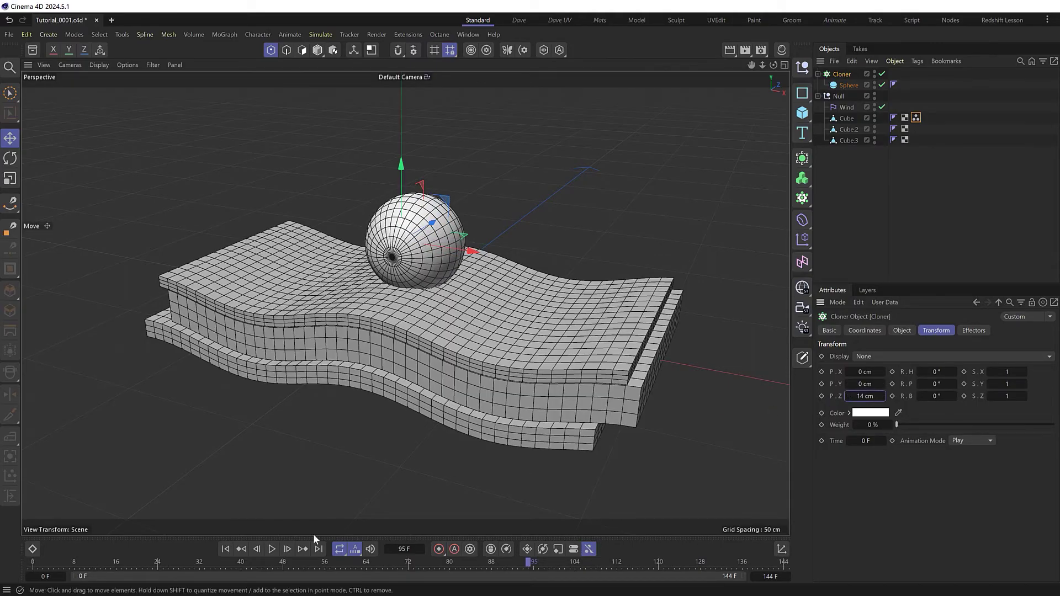
{"action": "left_click", "coordinate": [273, 550]}
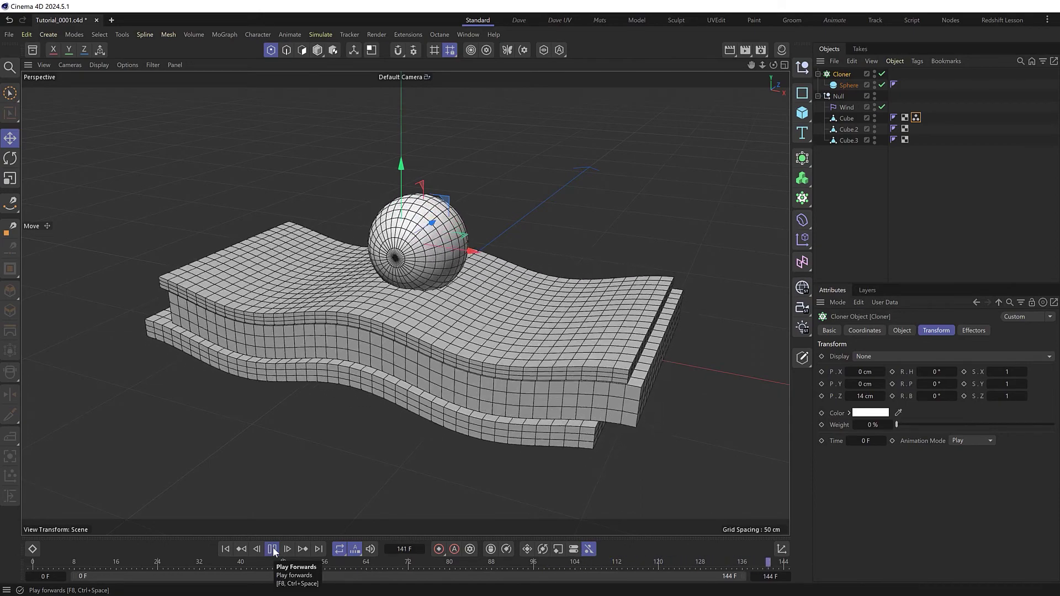
{"action": "left_click", "coordinate": [272, 549]}
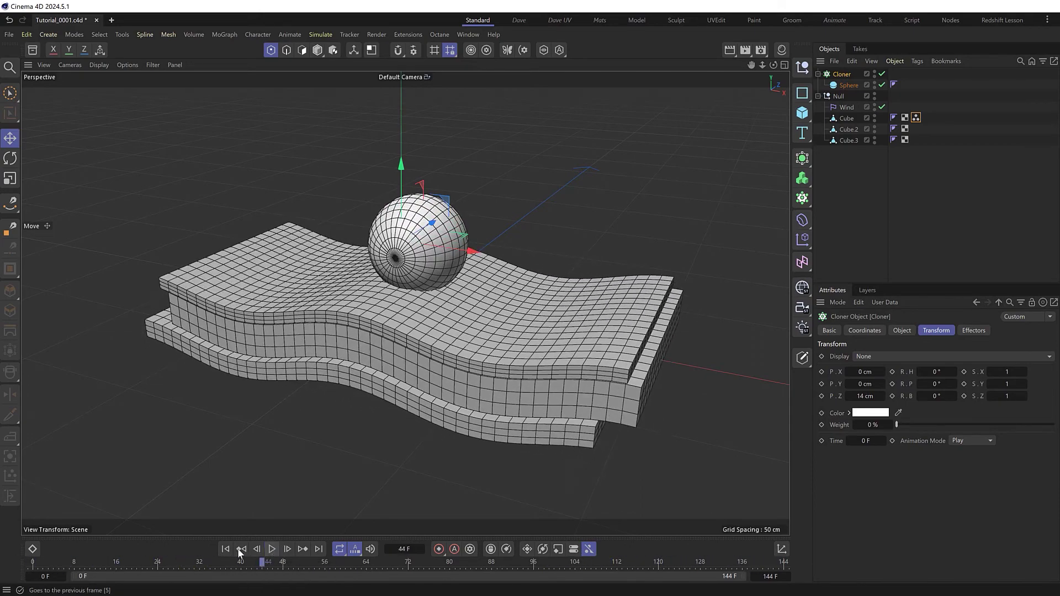
Step: Bake the Cloner and Cube to Alembic from frame one, placing the baked Cube beside the baked Cloner
{"action": "left_click", "coordinate": [225, 550]}
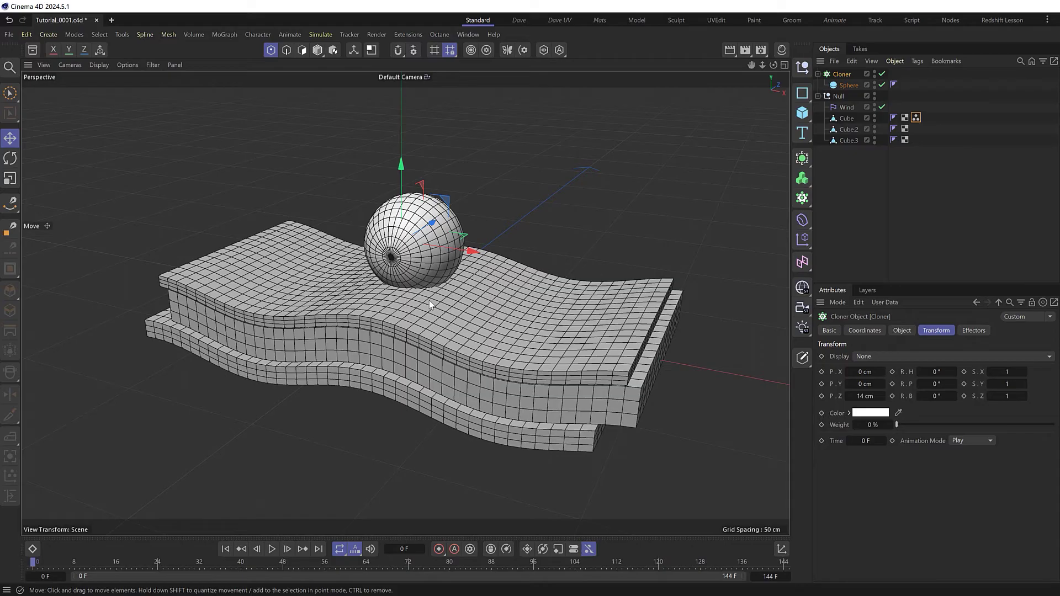
{"action": "left_click", "coordinate": [845, 120], "text": "ctrl"}
{"action": "right_click", "coordinate": [845, 120]}
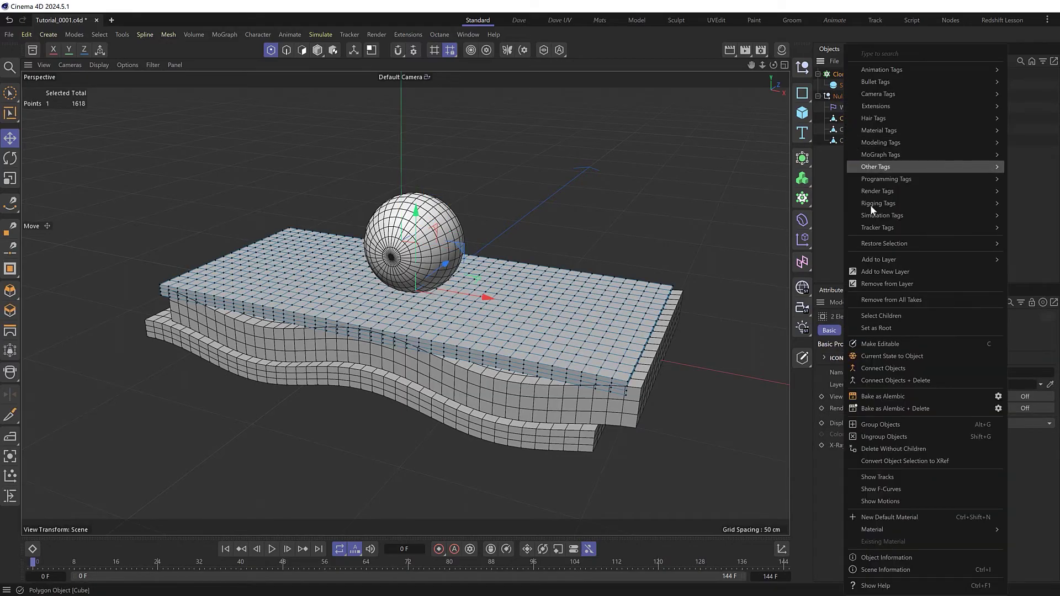
{"action": "left_click", "coordinate": [914, 397]}
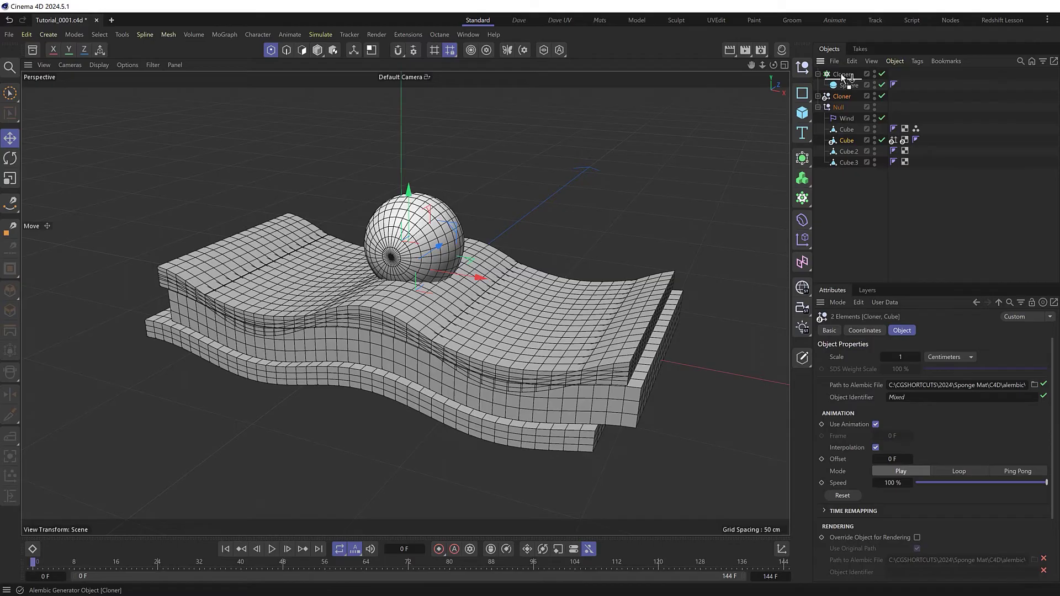
{"action": "left_click_drag", "start_coordinate": [843, 77], "coordinate": [842, 76]}
Step: Delete the original unbaked objects and play back the baked animation
{"action": "left_click", "coordinate": [840, 96]}
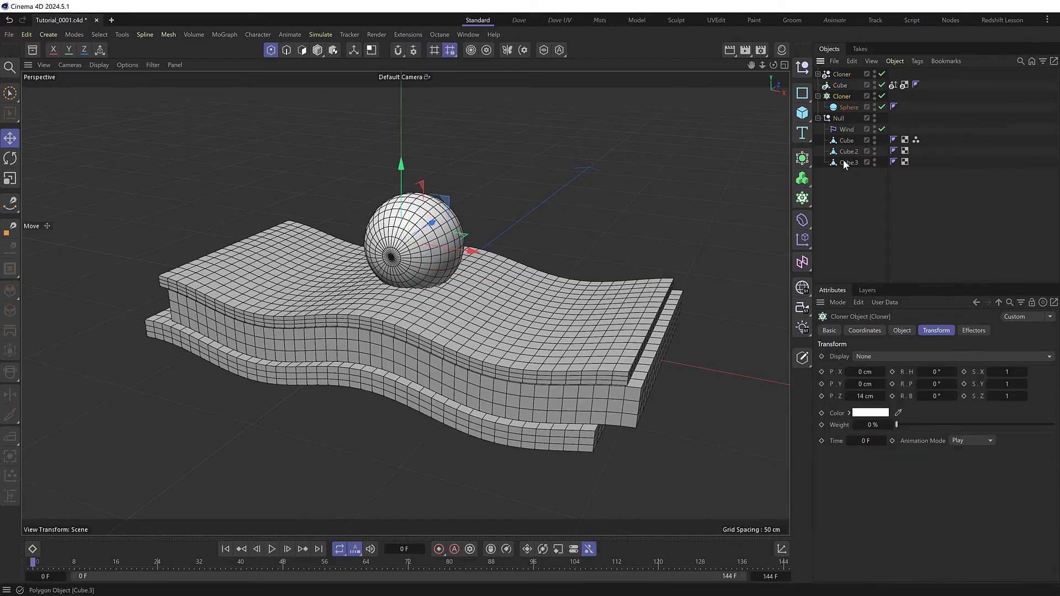
{"action": "left_click", "coordinate": [844, 164], "text": "shift"}
{"action": "key", "text": "Delete"}
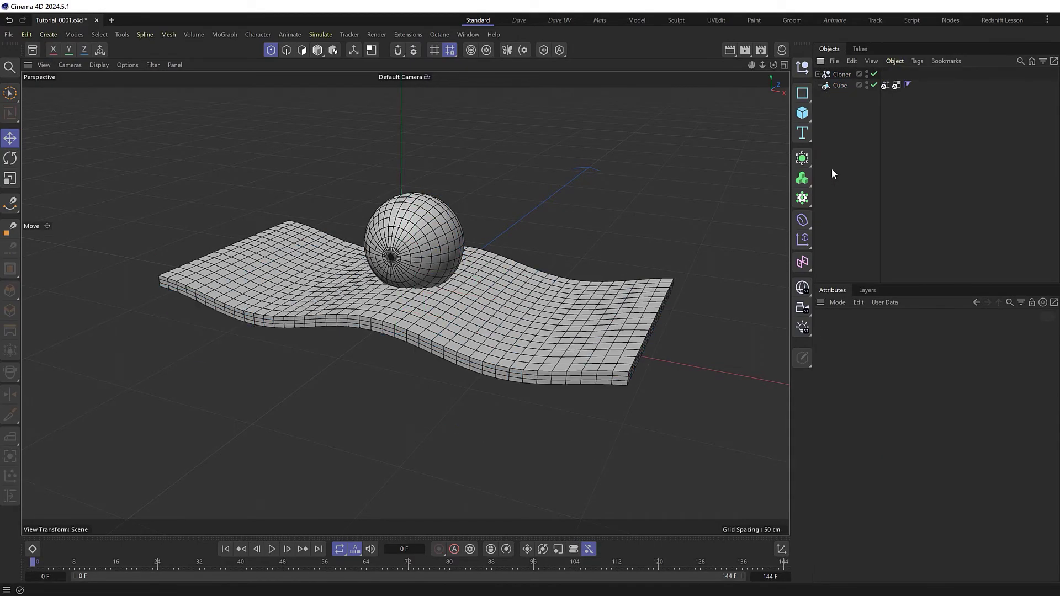
{"action": "left_click", "coordinate": [272, 549]}
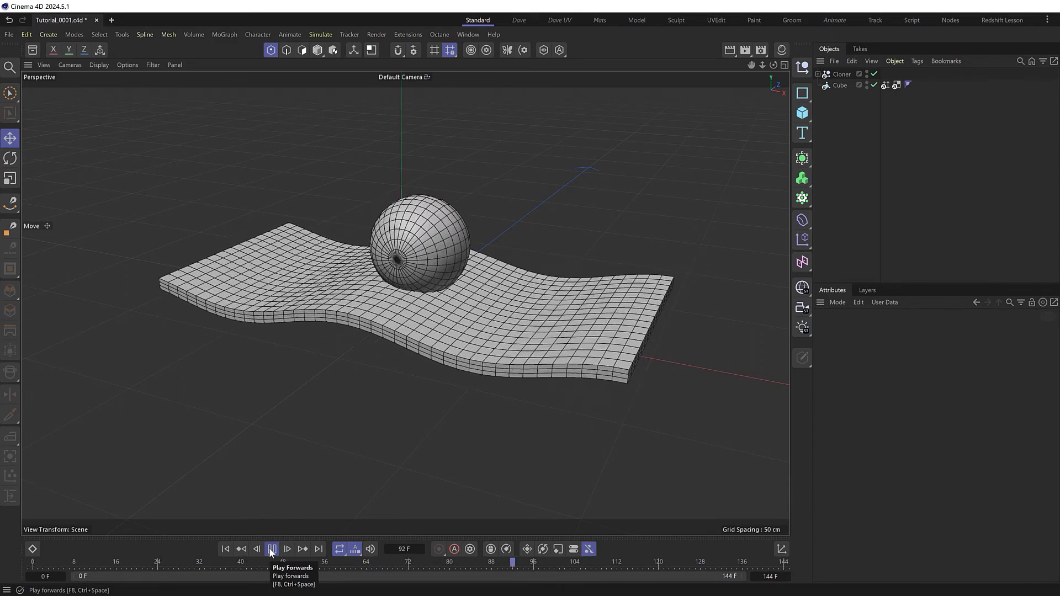
Step: Add a Collision deformer to the baked Cube using the Commander search 'col'
{"action": "left_click", "coordinate": [271, 550]}
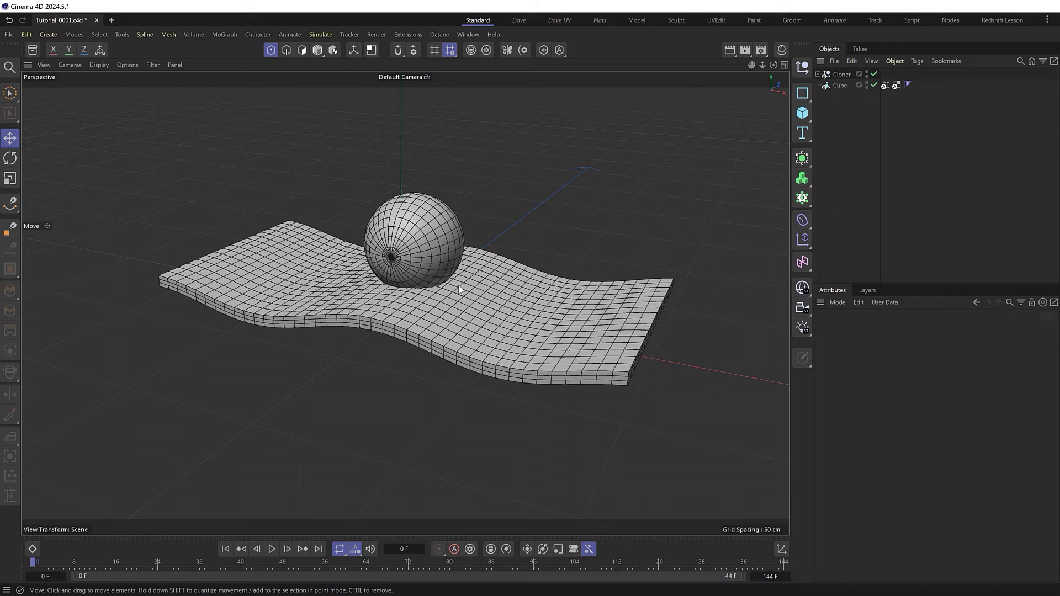
{"action": "left_click", "coordinate": [837, 86]}
{"action": "key", "text": "shift+c"}
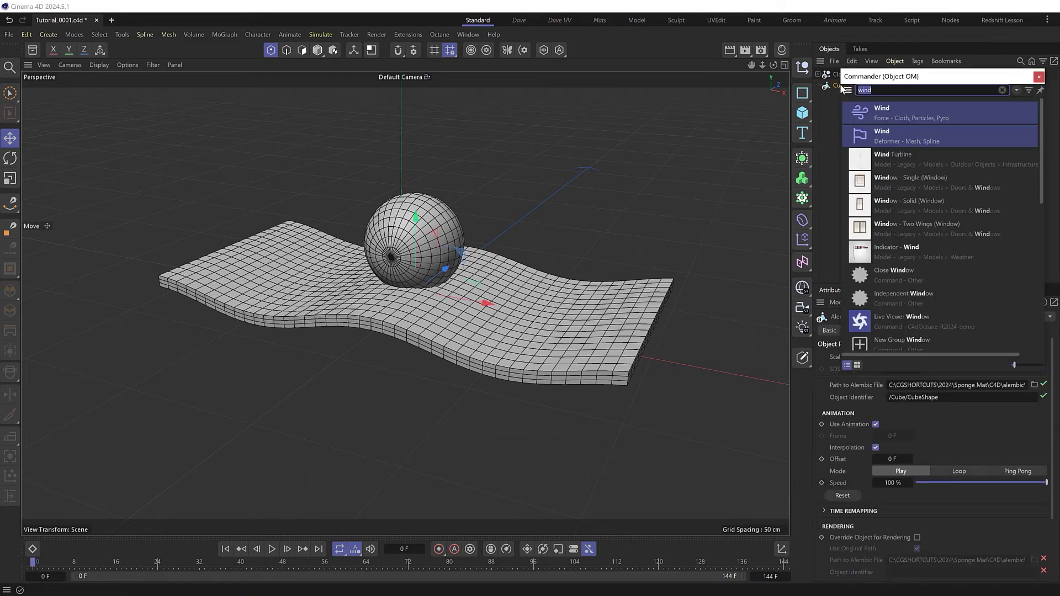
{"action": "type", "text": "coll"}
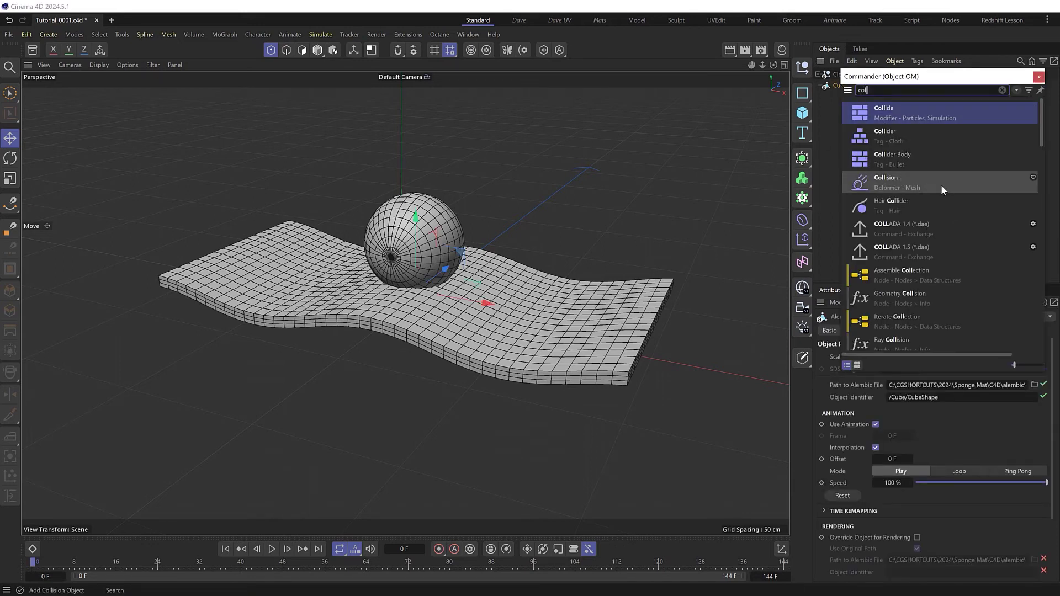
{"action": "left_click", "coordinate": [943, 185]}
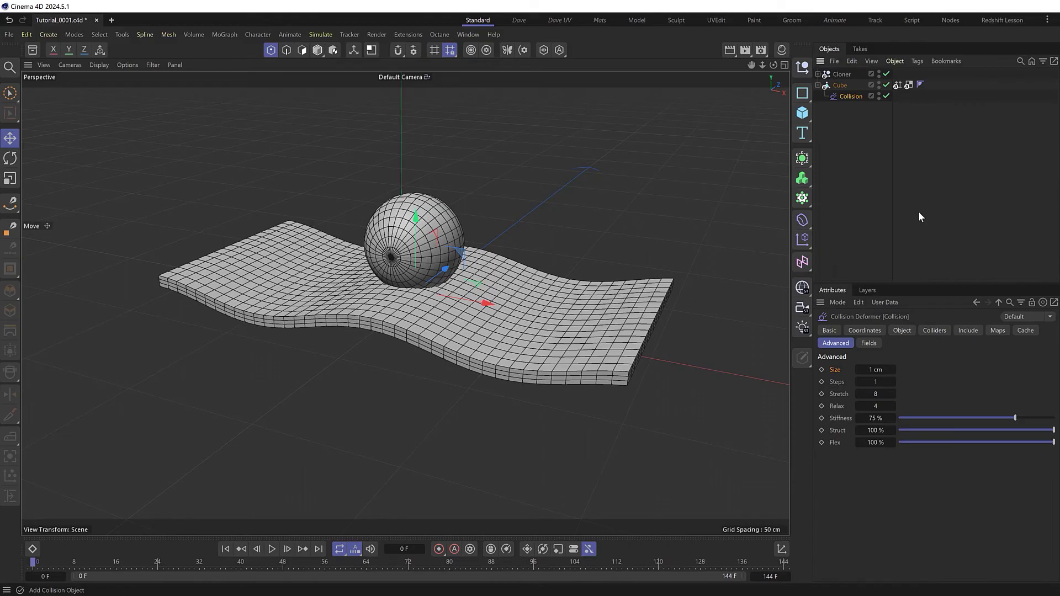
Step: Put Sphere 740 from the baked Cloner into the Collision deformer's Colliders Objects list
{"action": "left_click", "coordinate": [934, 330]}
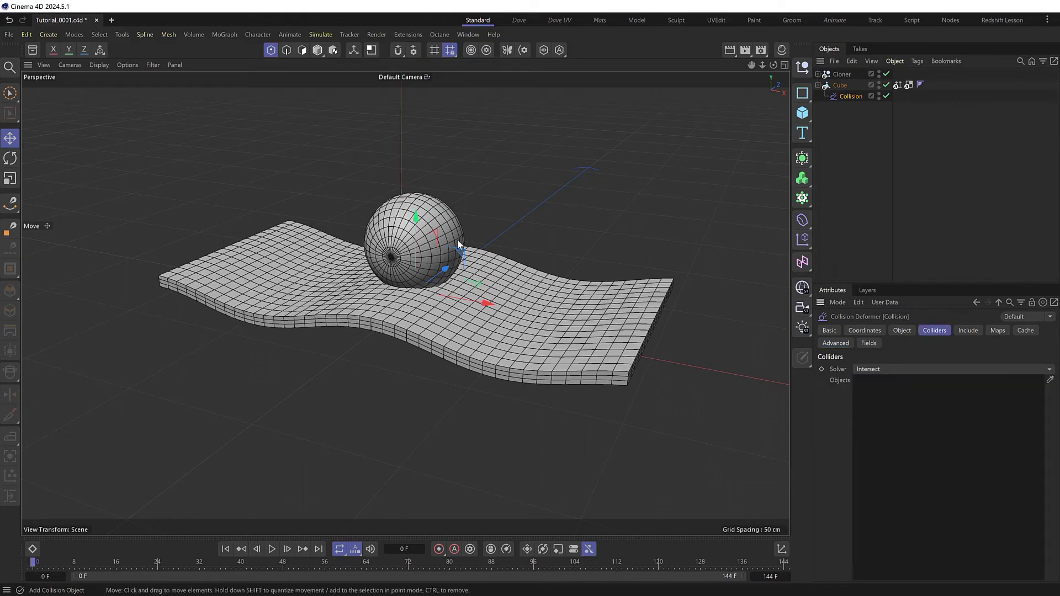
{"action": "left_click", "coordinate": [818, 74]}
{"action": "left_click_drag", "start_coordinate": [855, 84], "coordinate": [886, 345]}
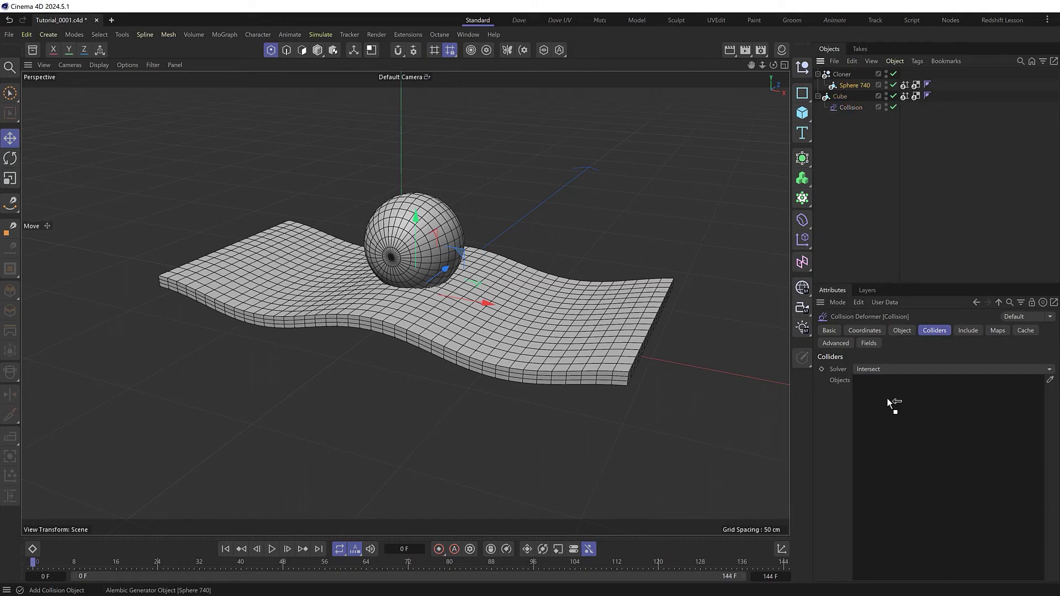
{"action": "left_click_drag", "start_coordinate": [888, 399], "coordinate": [888, 399]}
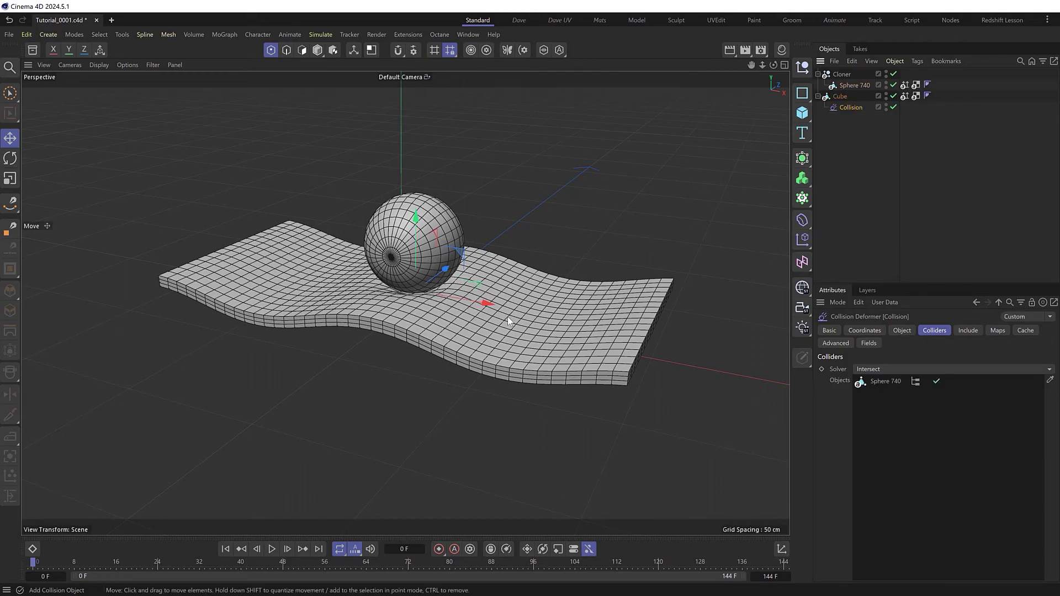
{"action": "mouse_move", "coordinate": [412, 296]}
{"action": "left_mouse_down", "text": "alt"}
{"action": "mouse_move", "coordinate": [377, 295]}
{"action": "mouse_move", "coordinate": [415, 297]}
{"action": "left_mouse_up", "text": "alt"}
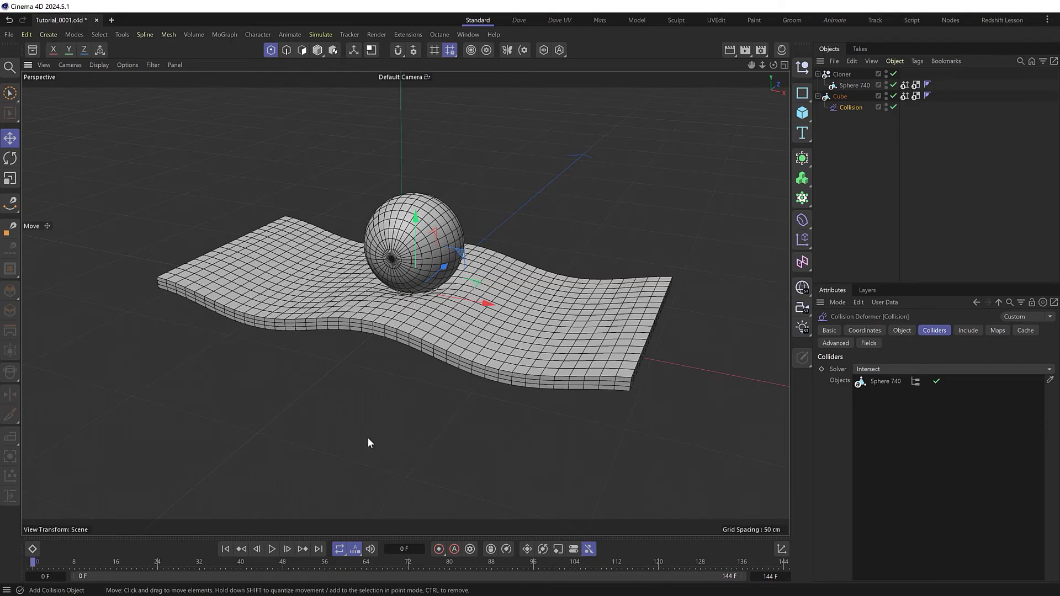
Step: Stop at frame 72 and reduce the Collision deformer's Advanced Size to 0.1 cm
{"action": "left_click", "coordinate": [272, 549]}
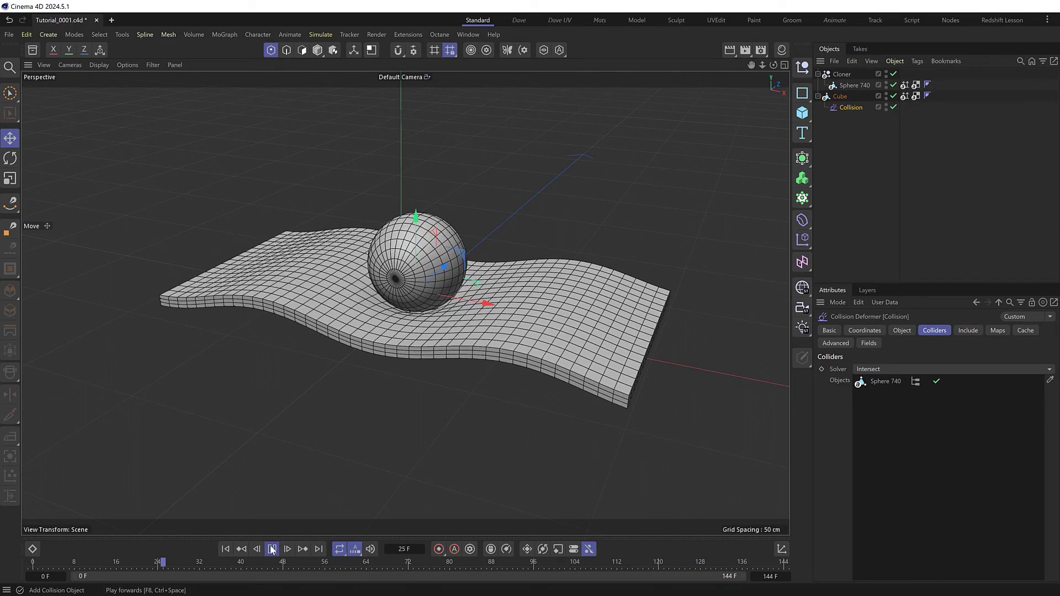
{"action": "left_click", "coordinate": [271, 549]}
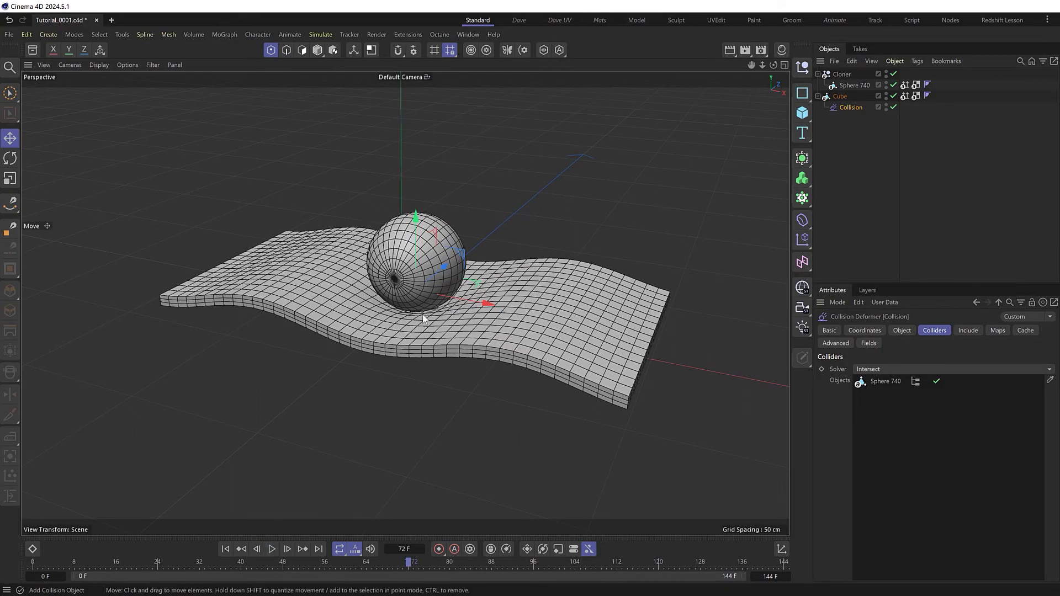
{"action": "left_click", "coordinate": [834, 343]}
{"action": "left_click", "coordinate": [876, 370]}
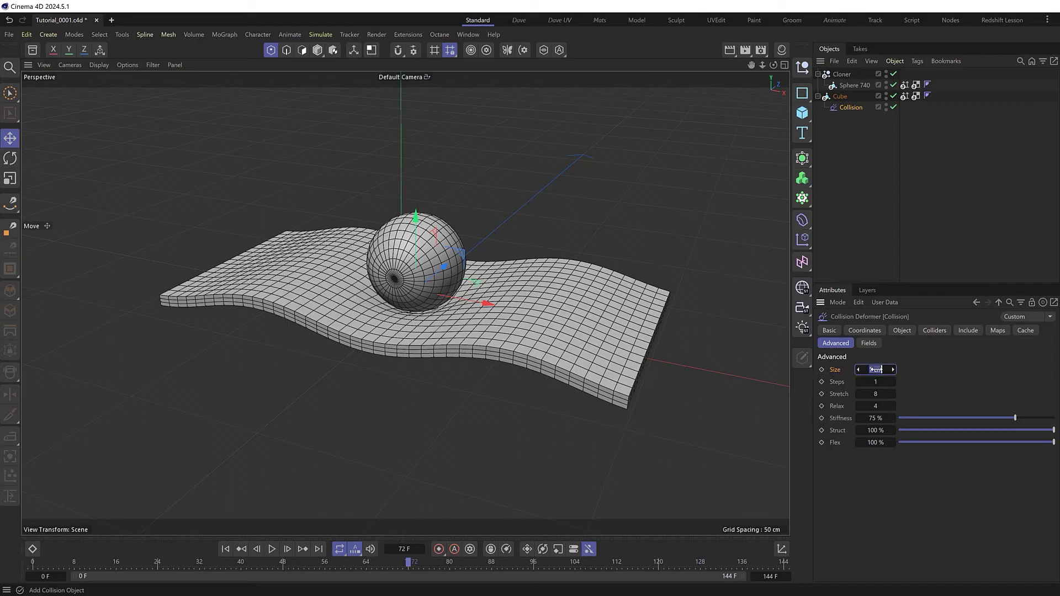
{"action": "left_click_drag", "start_coordinate": [877, 369], "coordinate": [876, 369]}
Step: Move the baked sphere Cloner slightly down in Y so it dents the foam, then replay
{"action": "left_click", "coordinate": [843, 75]}
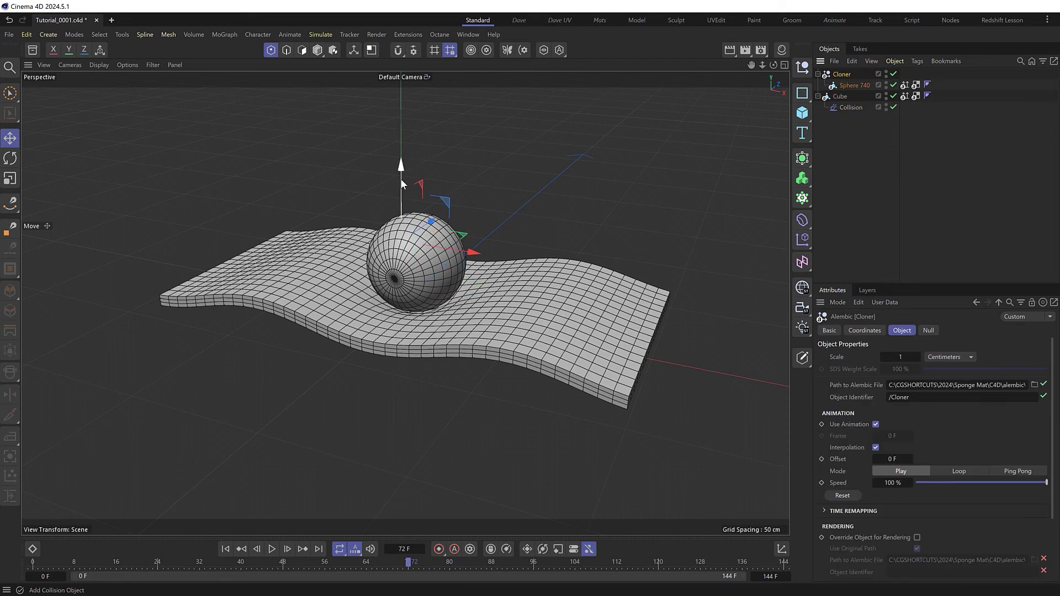
{"action": "mouse_move", "coordinate": [401, 179]}
{"action": "left_mouse_down"}
{"action": "mouse_move", "coordinate": [404, 158]}
{"action": "mouse_move", "coordinate": [407, 199]}
{"action": "left_mouse_up"}
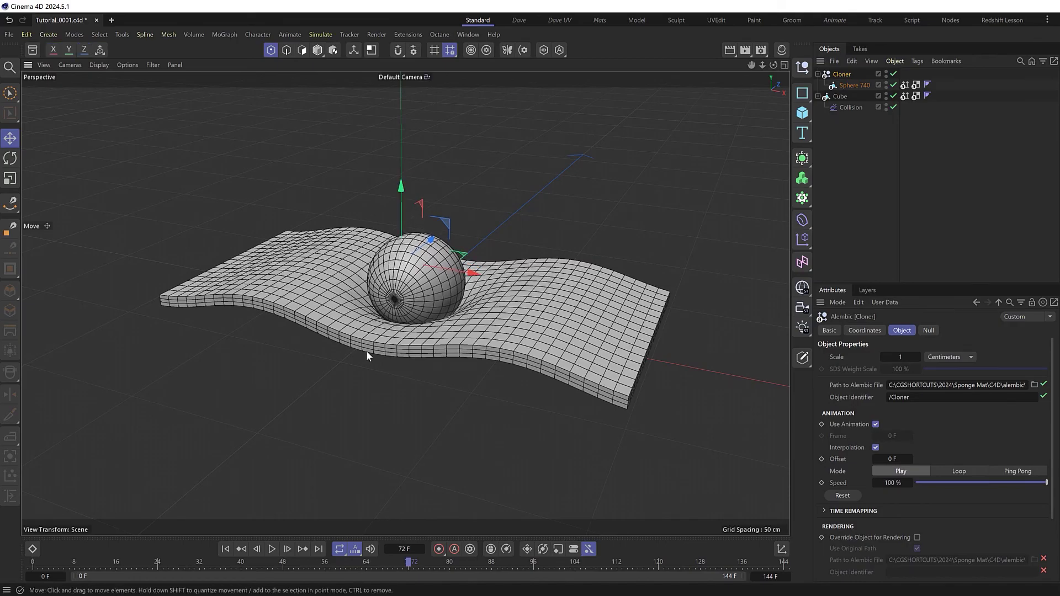
{"action": "left_click", "coordinate": [361, 376]}
{"action": "left_click", "coordinate": [271, 549]}
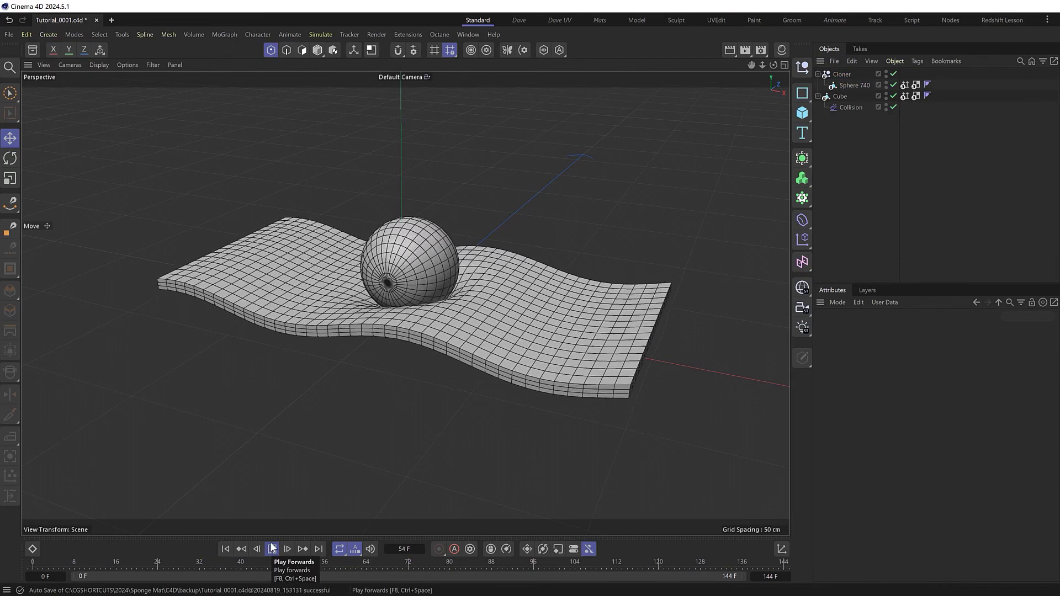